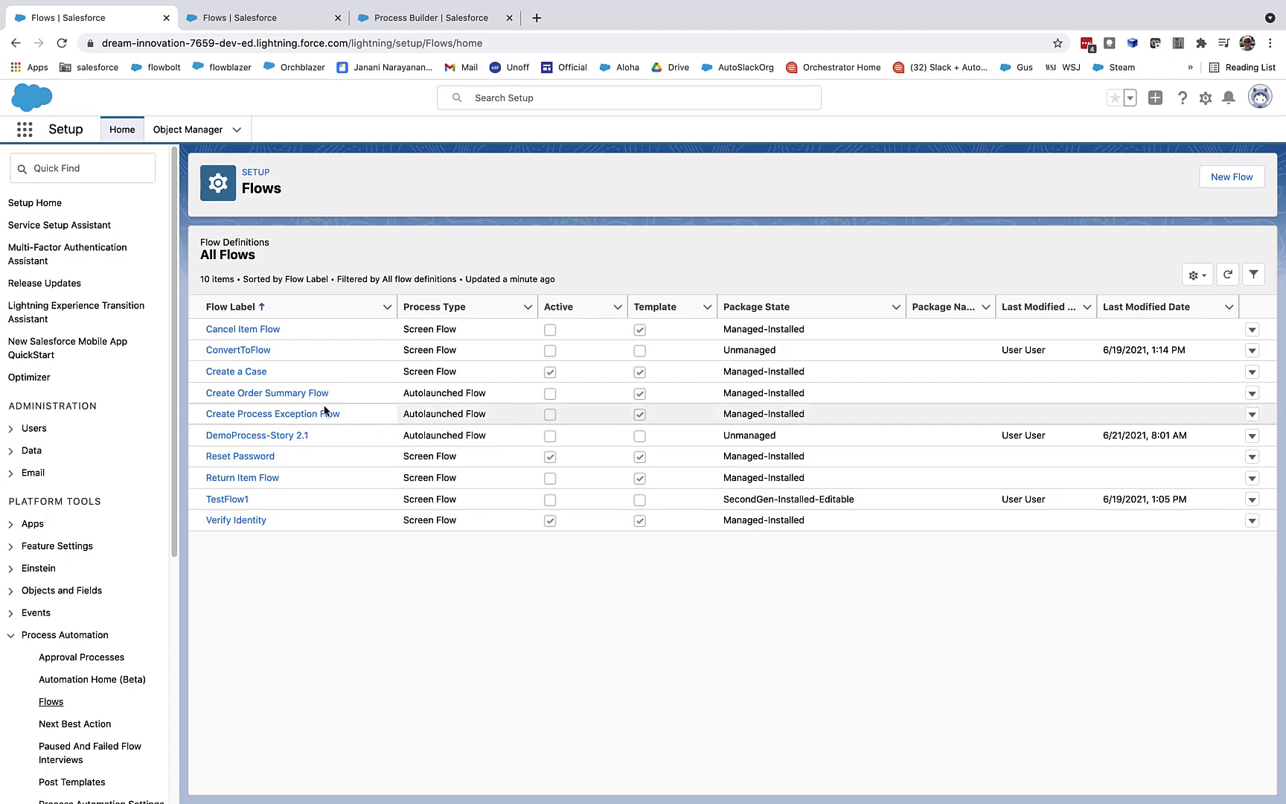
Open the ConvertToFlow screen flow from the Setup Flows list in Flow Builder.
click(242, 350)
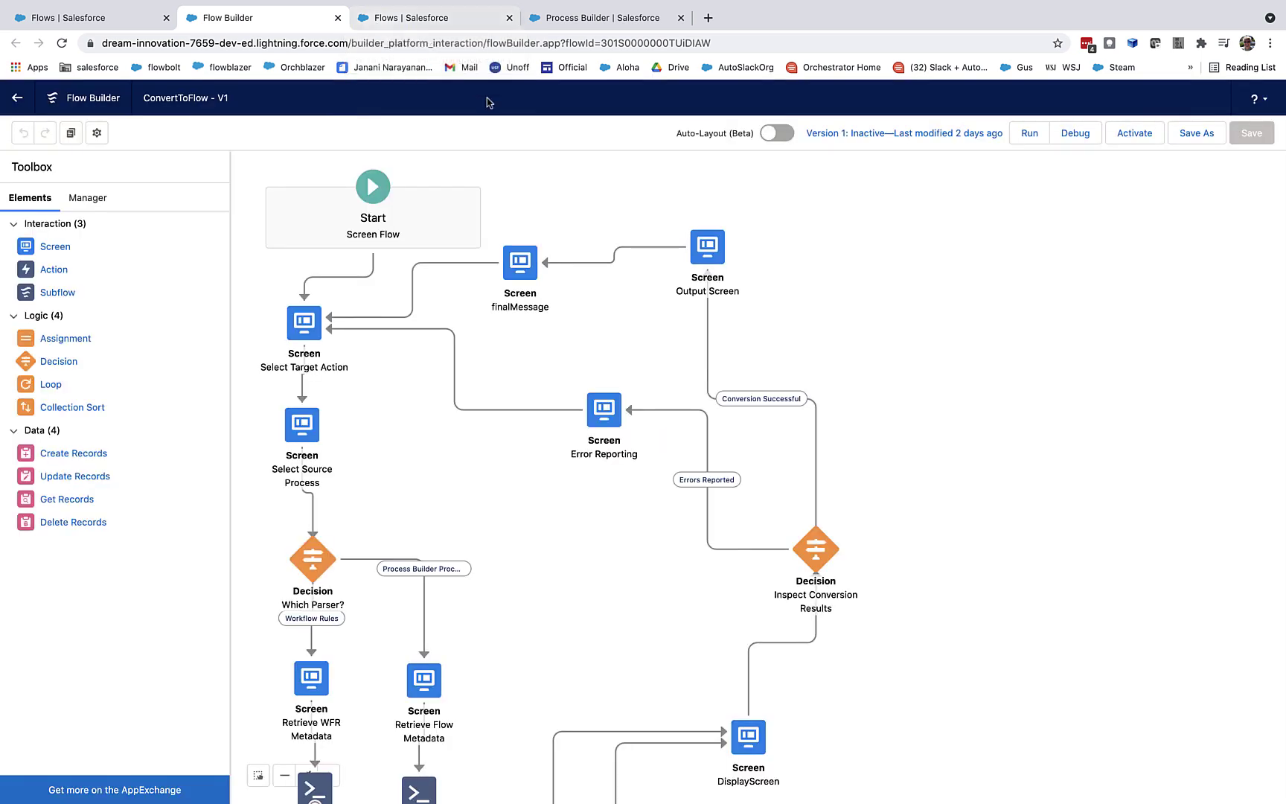
Run ConvertToFlow V1 so its welcome screen loads in a new tab.
click(1026, 134)
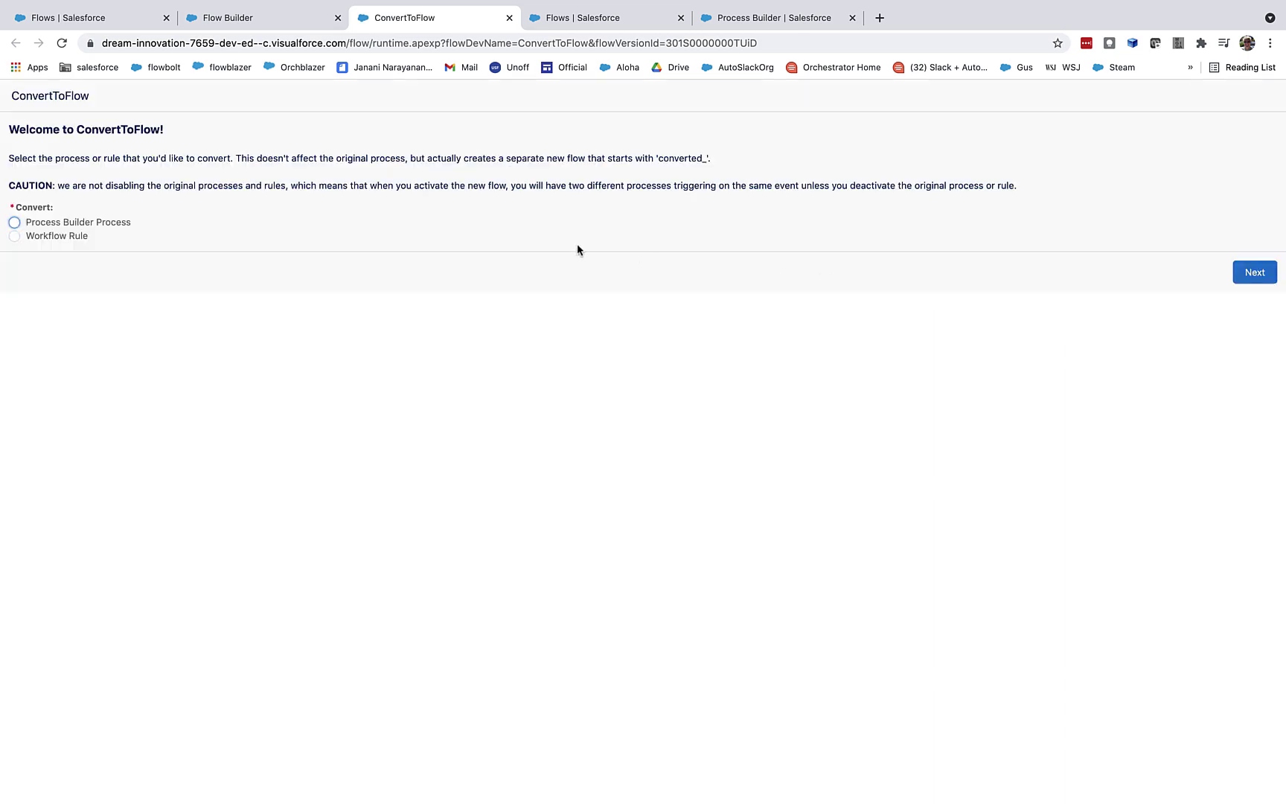
Inspect DemoProcess-Story 2.1's Account trigger and Rating equals Hot criteria, then go back to Flows.
click(753, 19)
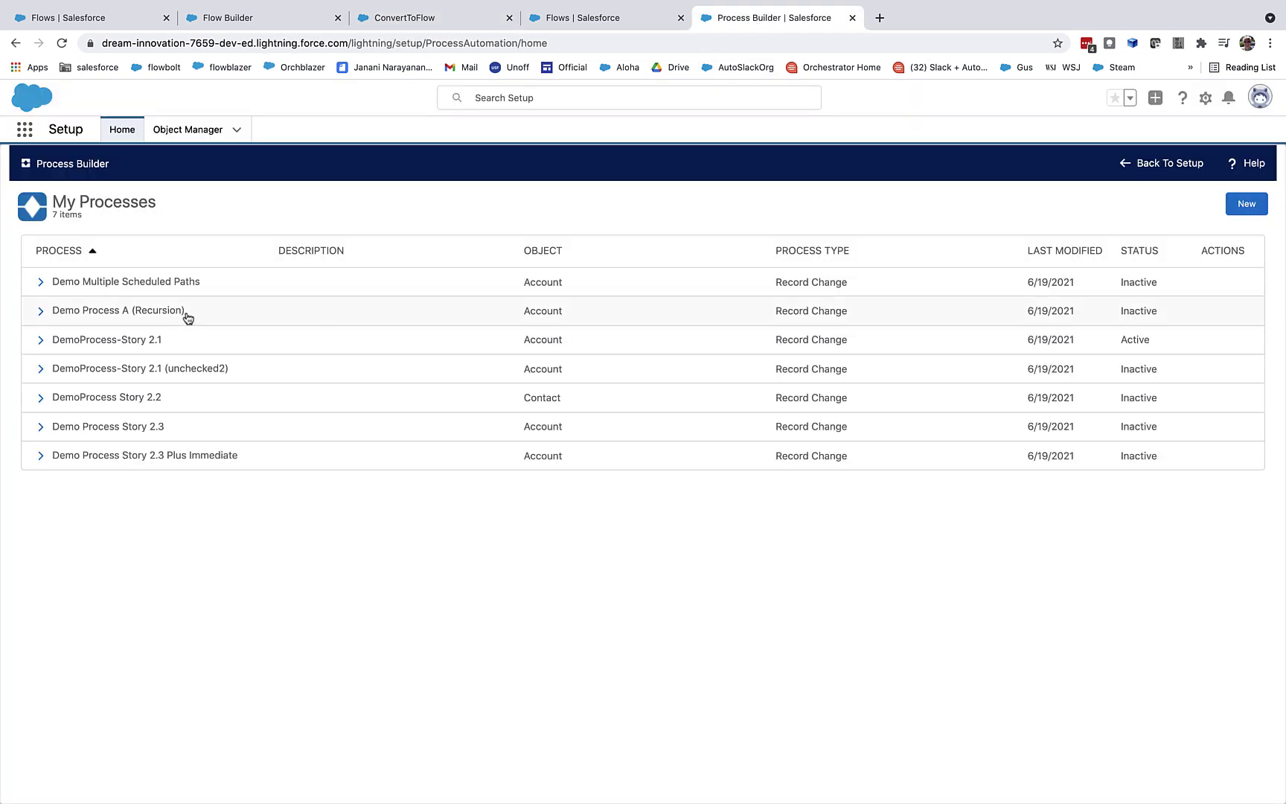
click(129, 340)
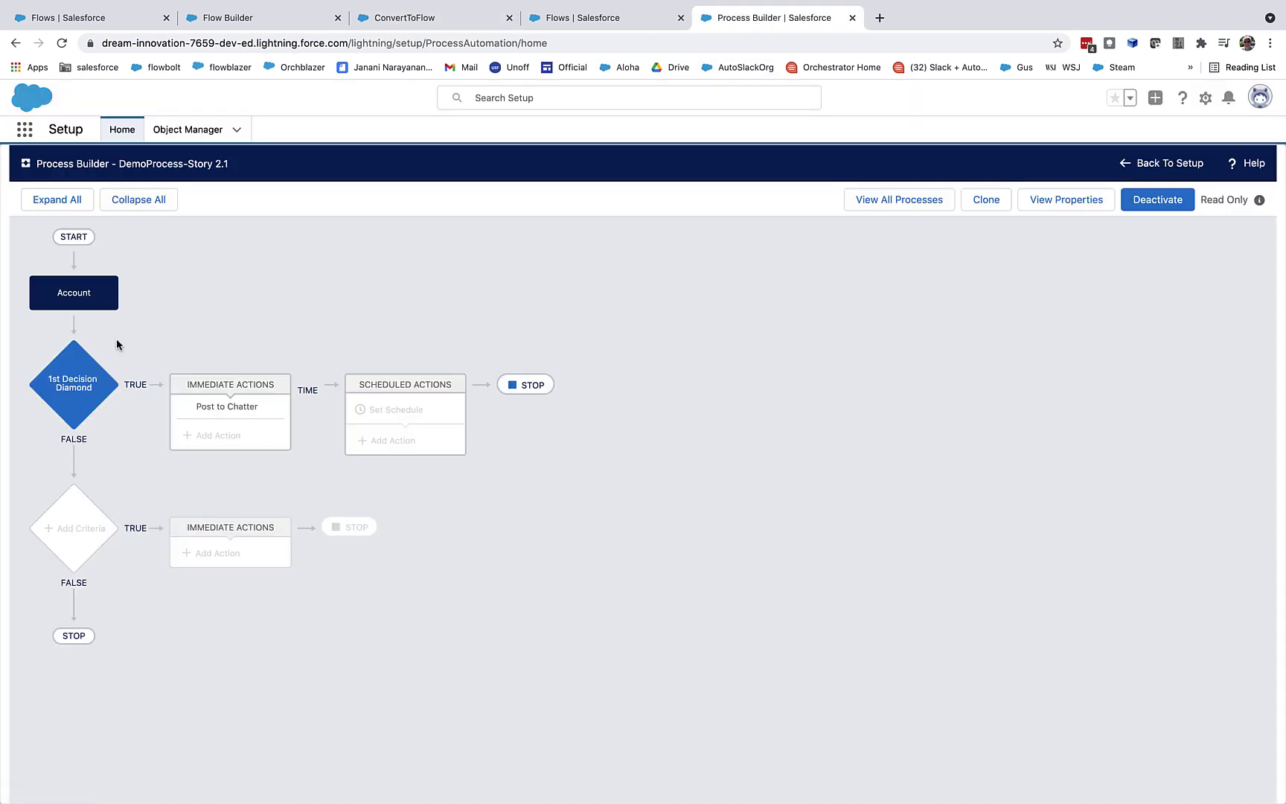
click(80, 298)
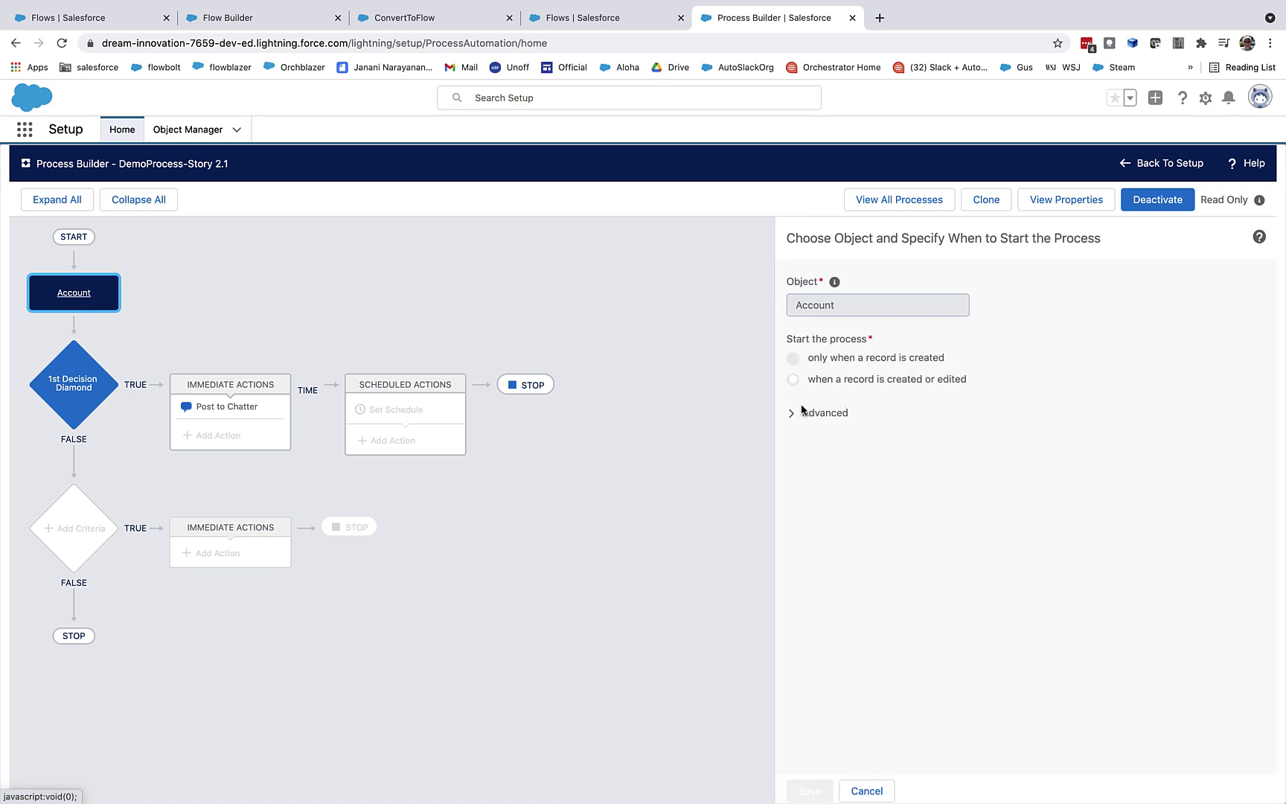
click(71, 397)
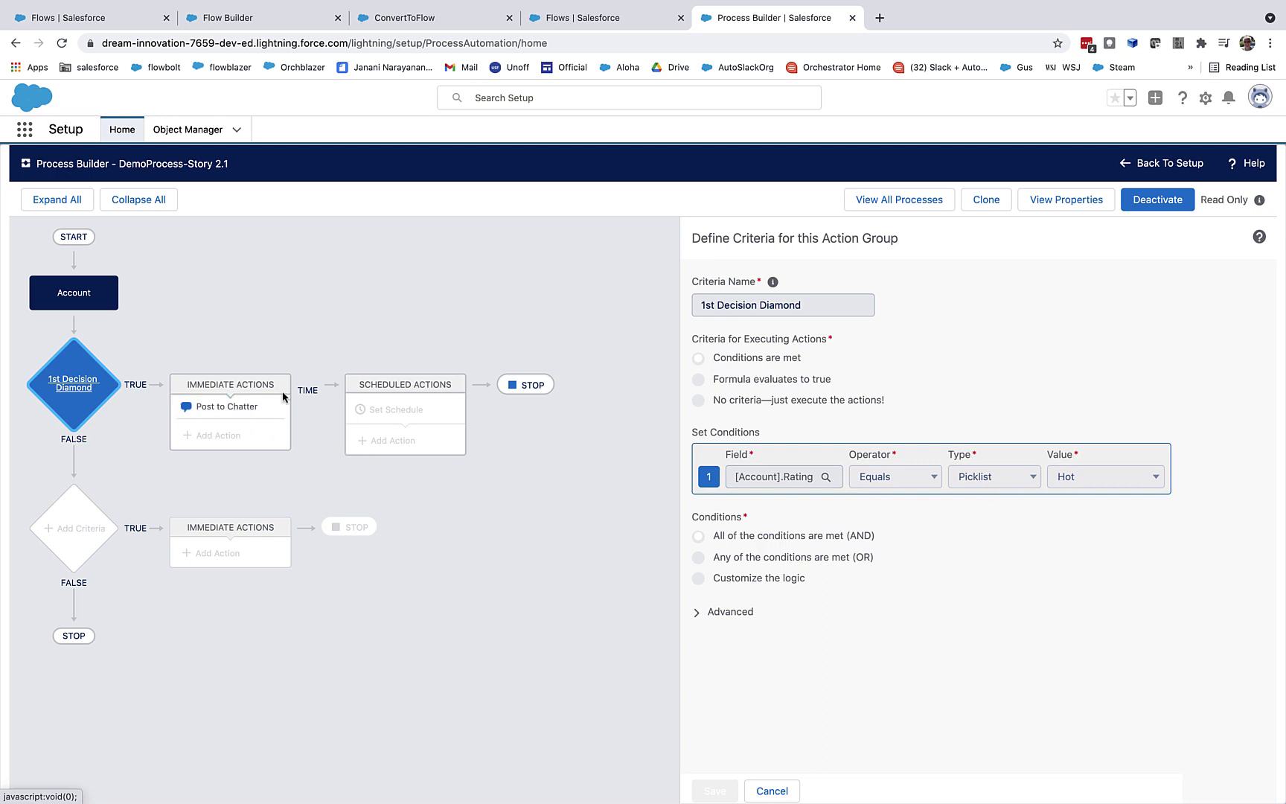
click(598, 20)
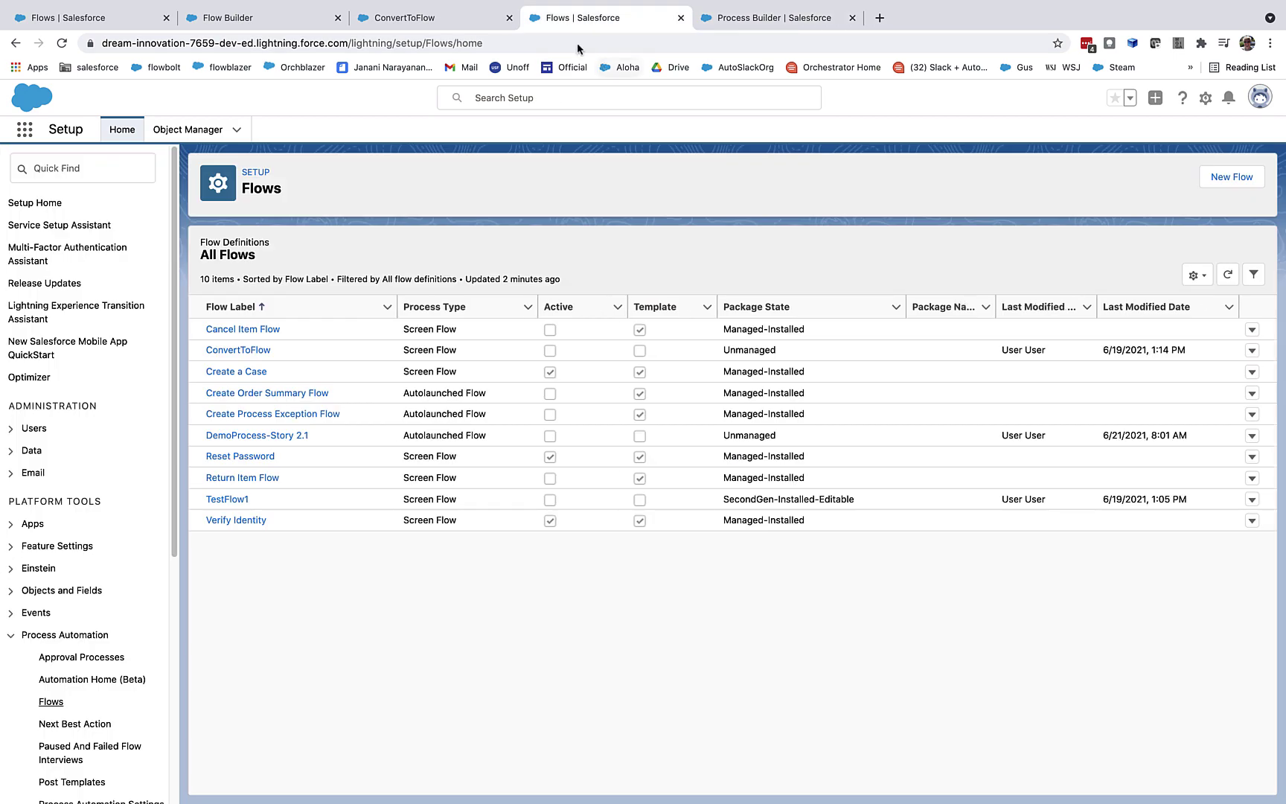
In ConvertToFlow, convert Process Builder process DemoProcess-Story 2.1 and deploy the resulting flow.
click(730, 18)
click(441, 19)
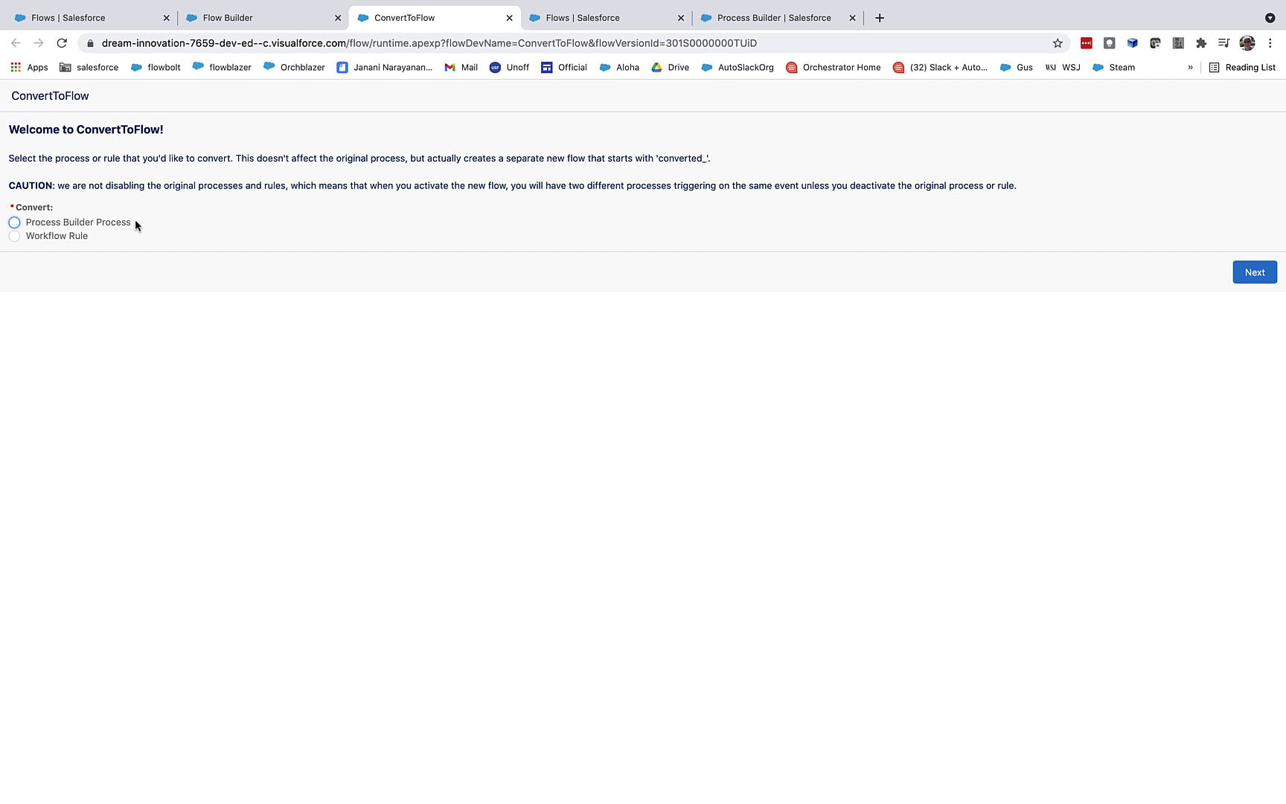
click(83, 227)
click(1253, 272)
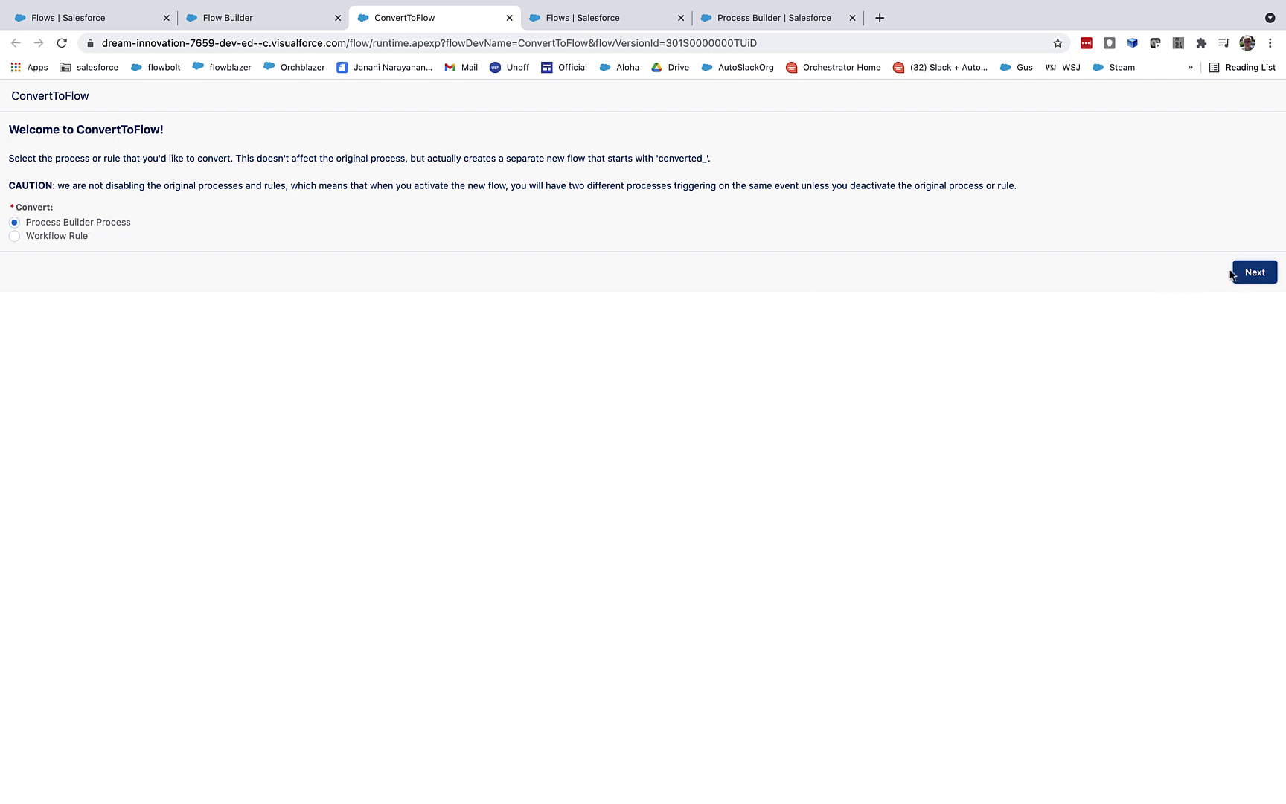
click(228, 165)
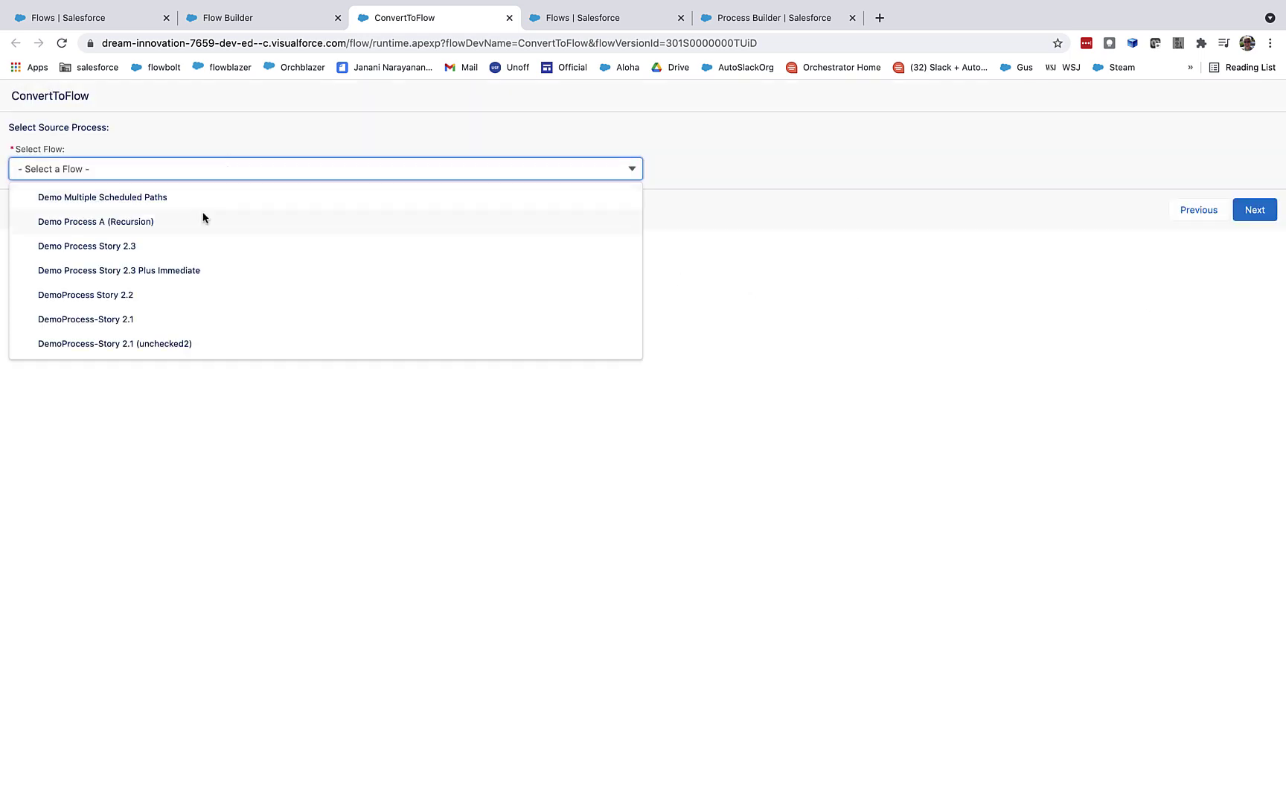
click(144, 320)
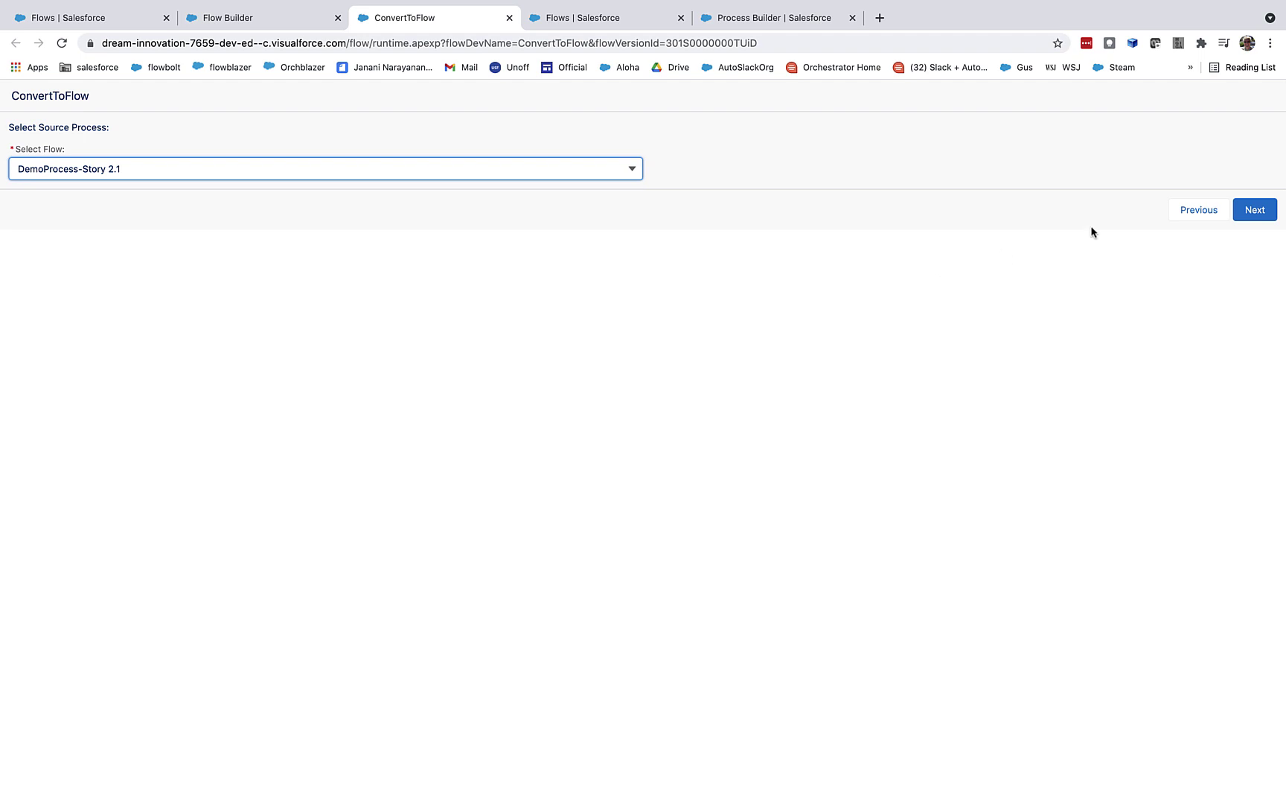
click(1244, 211)
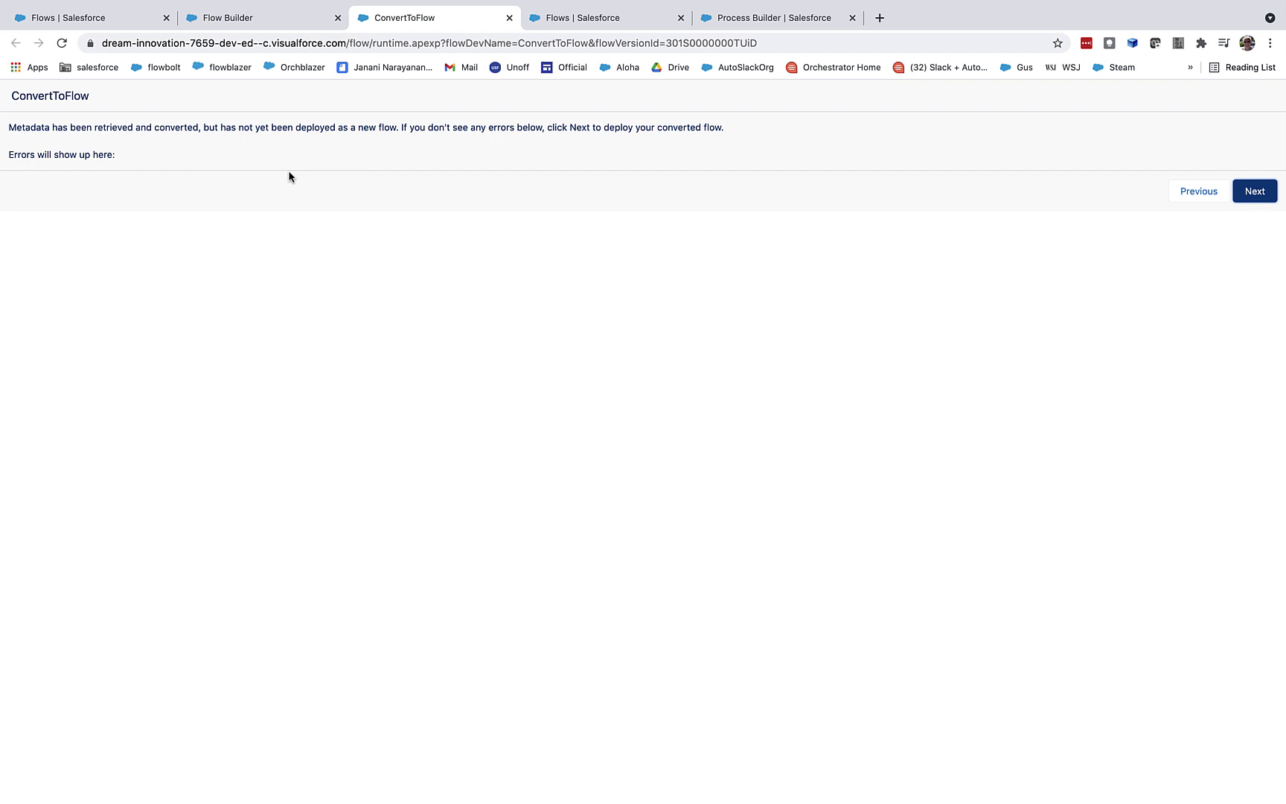
click(1251, 192)
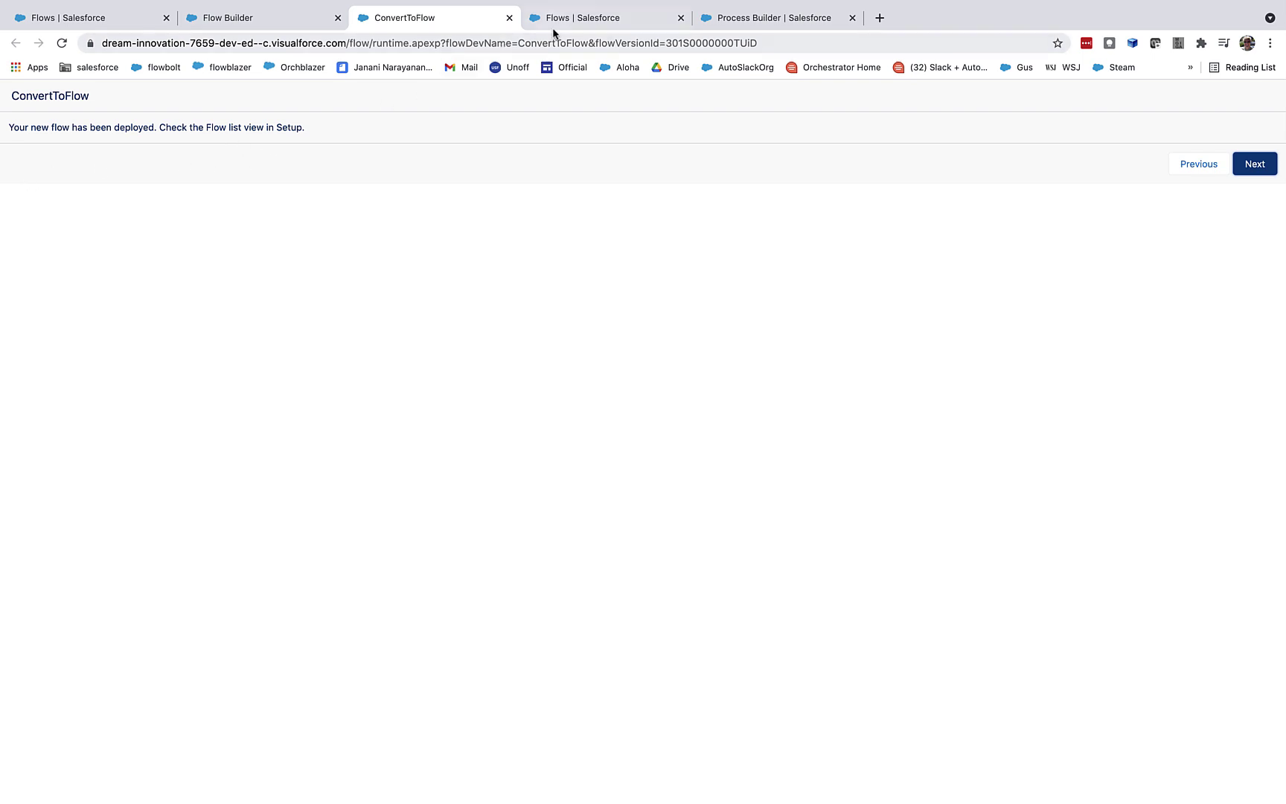
Reload the Setup Flows list and open the converted DemoProcess-Story 2.1 flow.
click(594, 23)
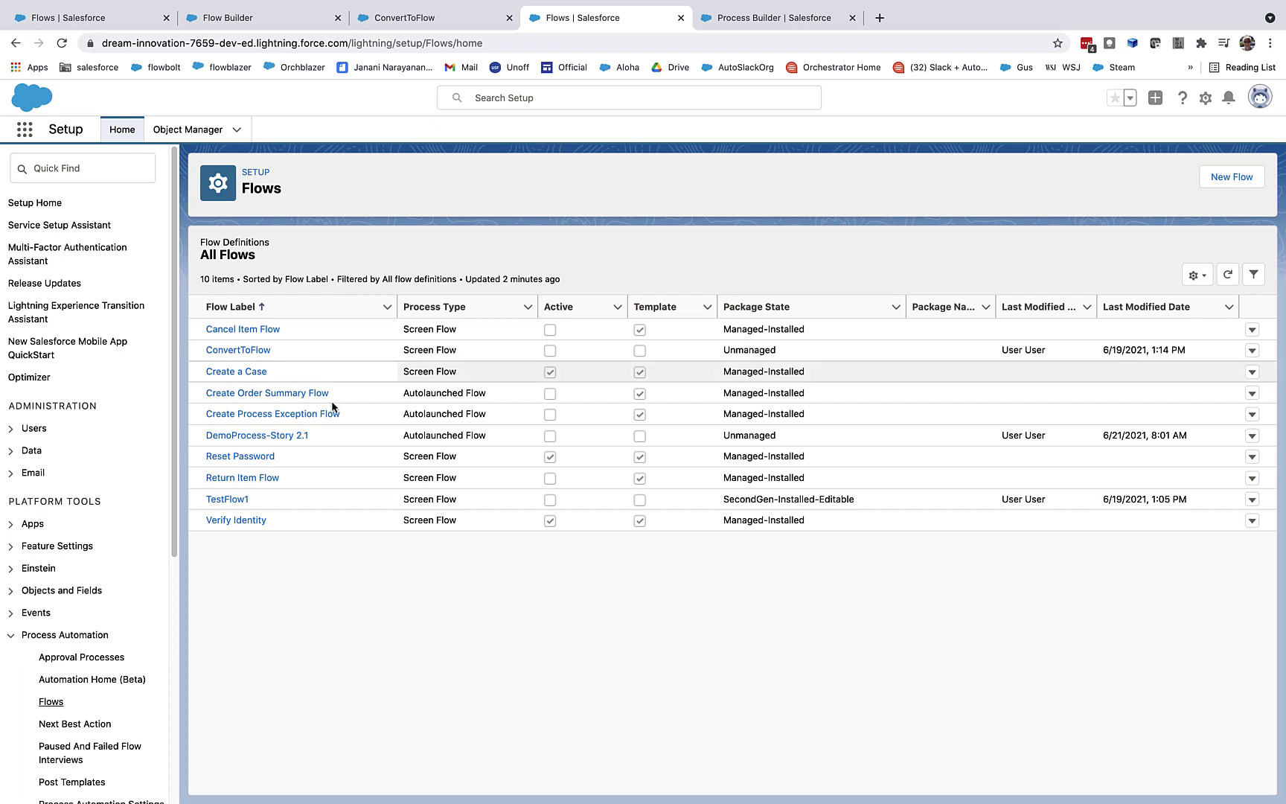
click(62, 44)
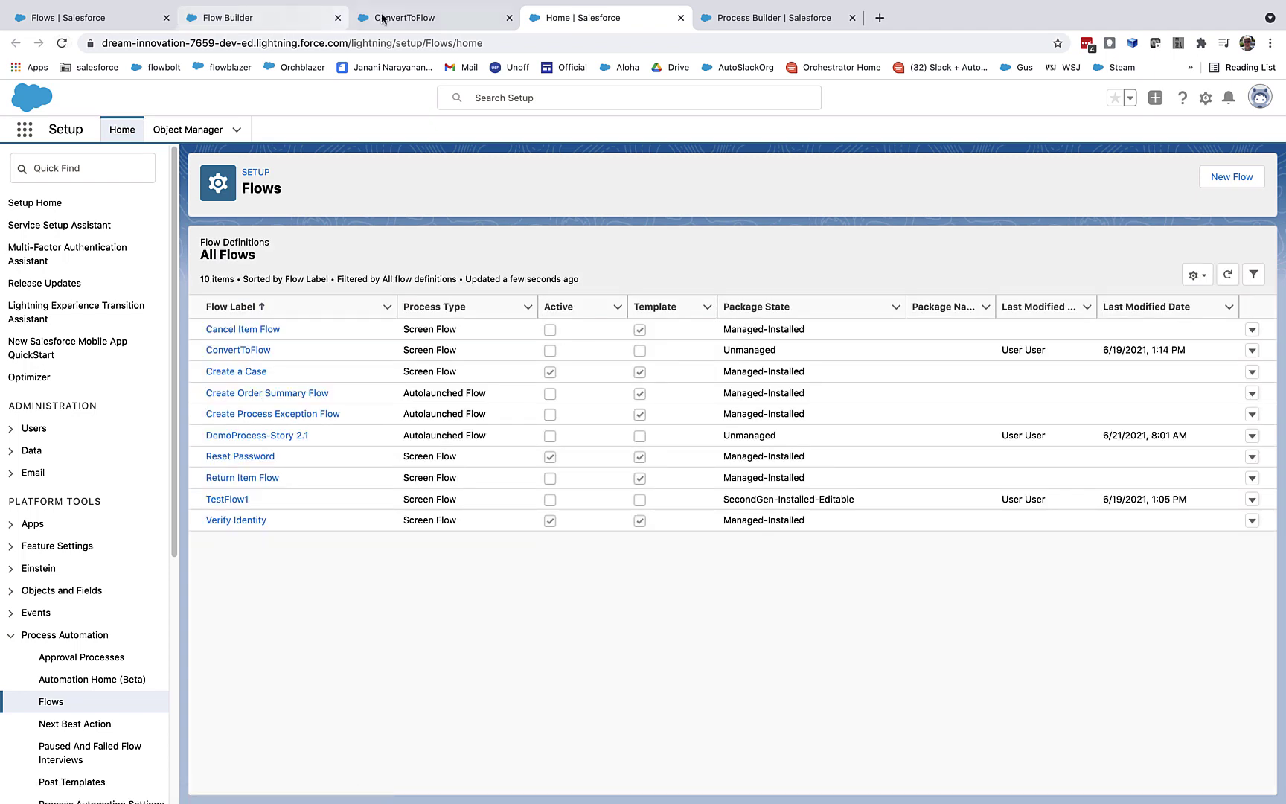
click(254, 438)
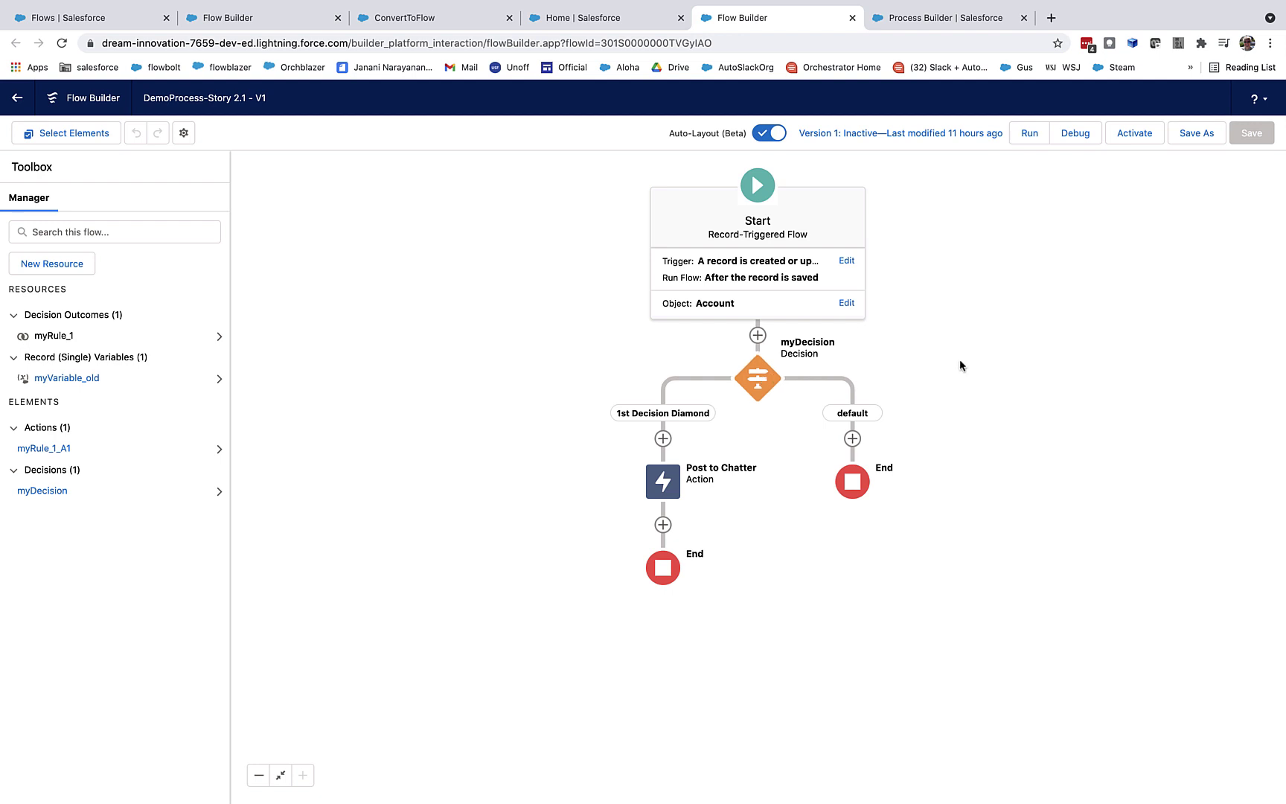
Compare the converted flow side by side with the original DemoProcess-Story 2.1 process.
click(885, 22)
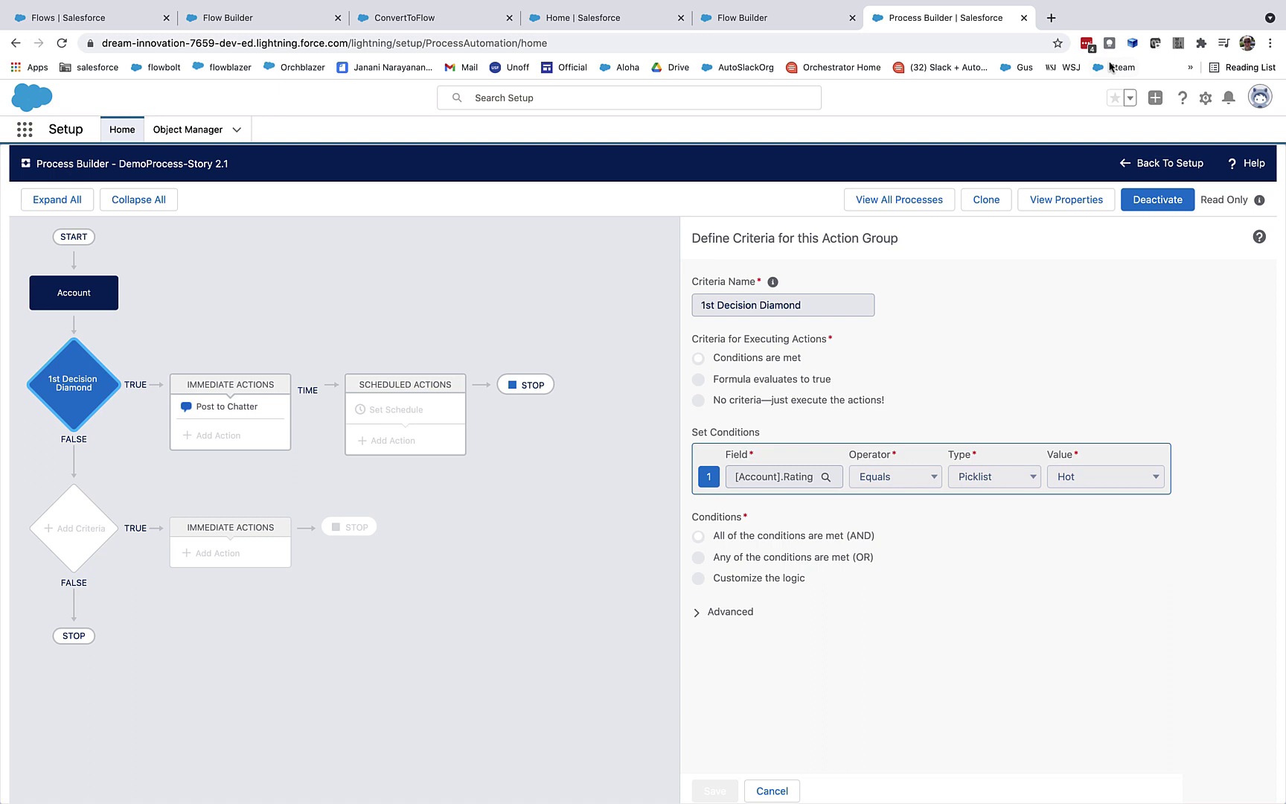
click(760, 23)
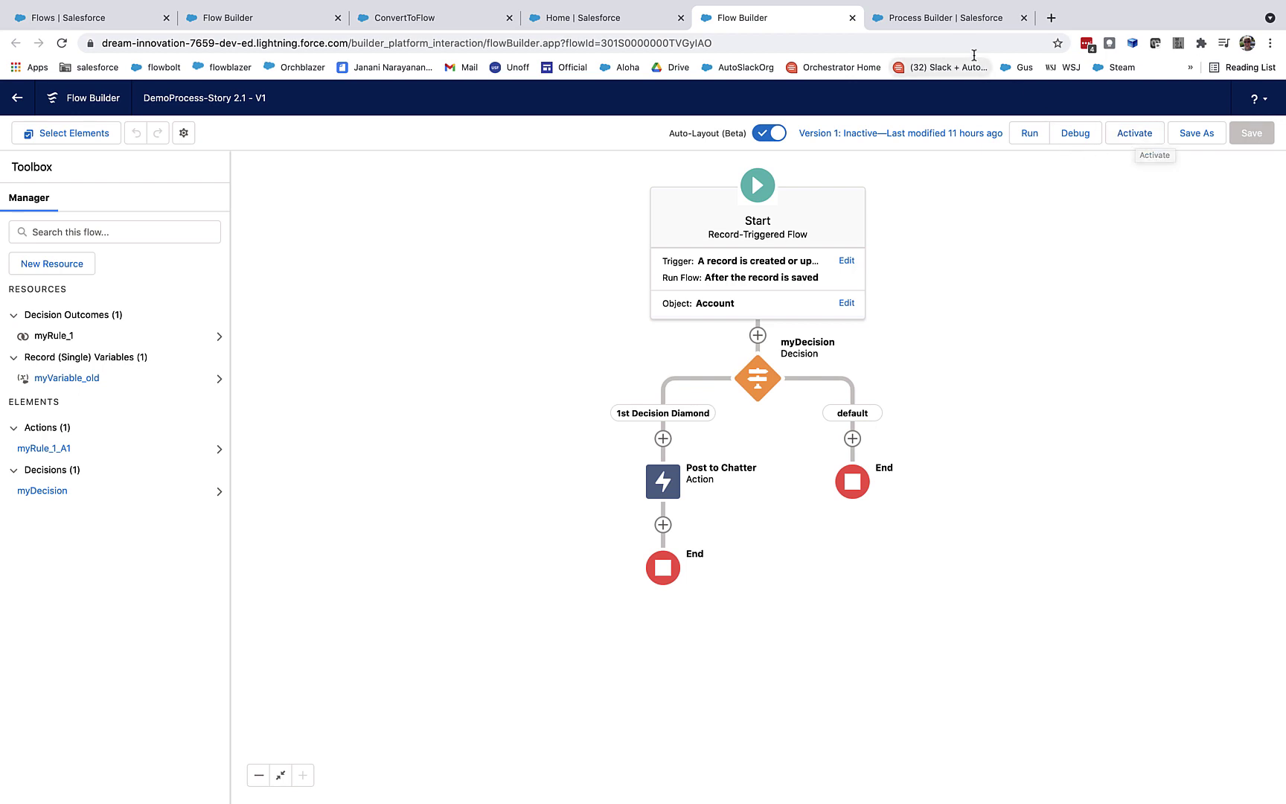
click(960, 20)
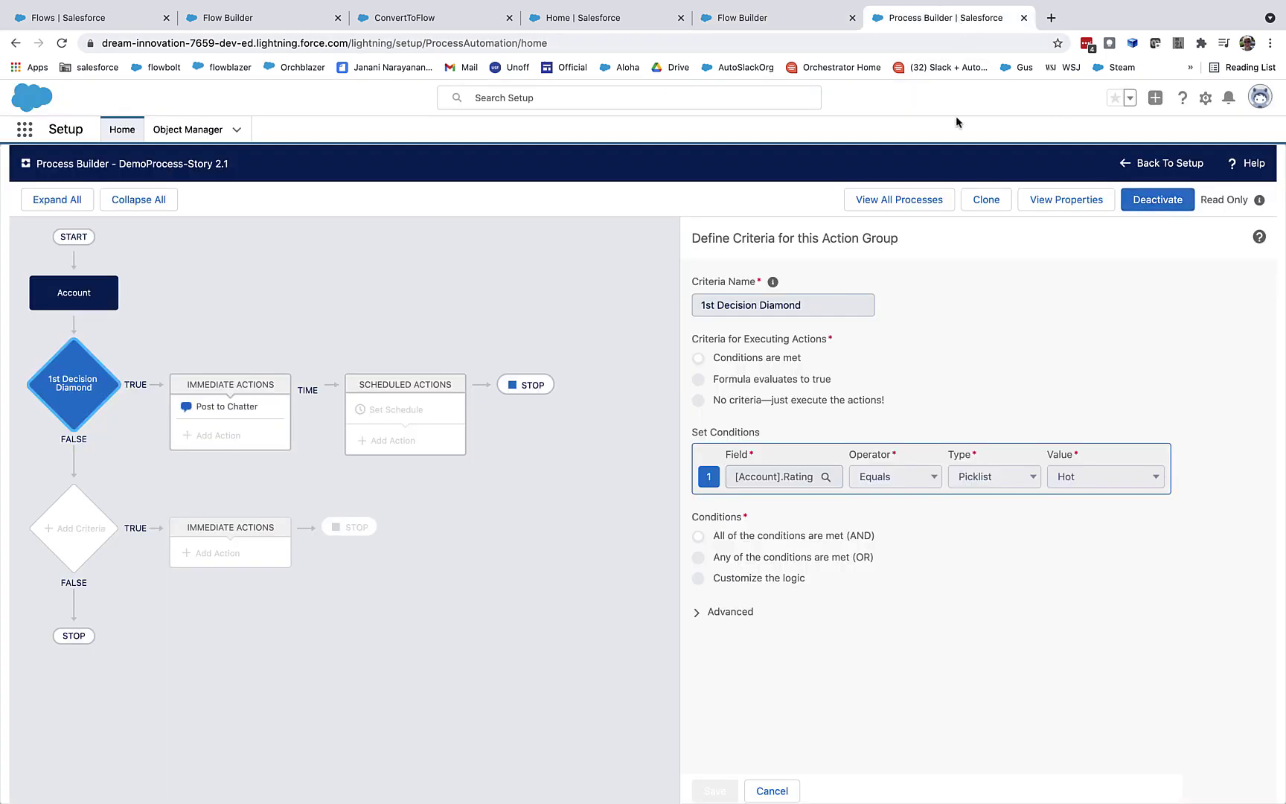
click(806, 24)
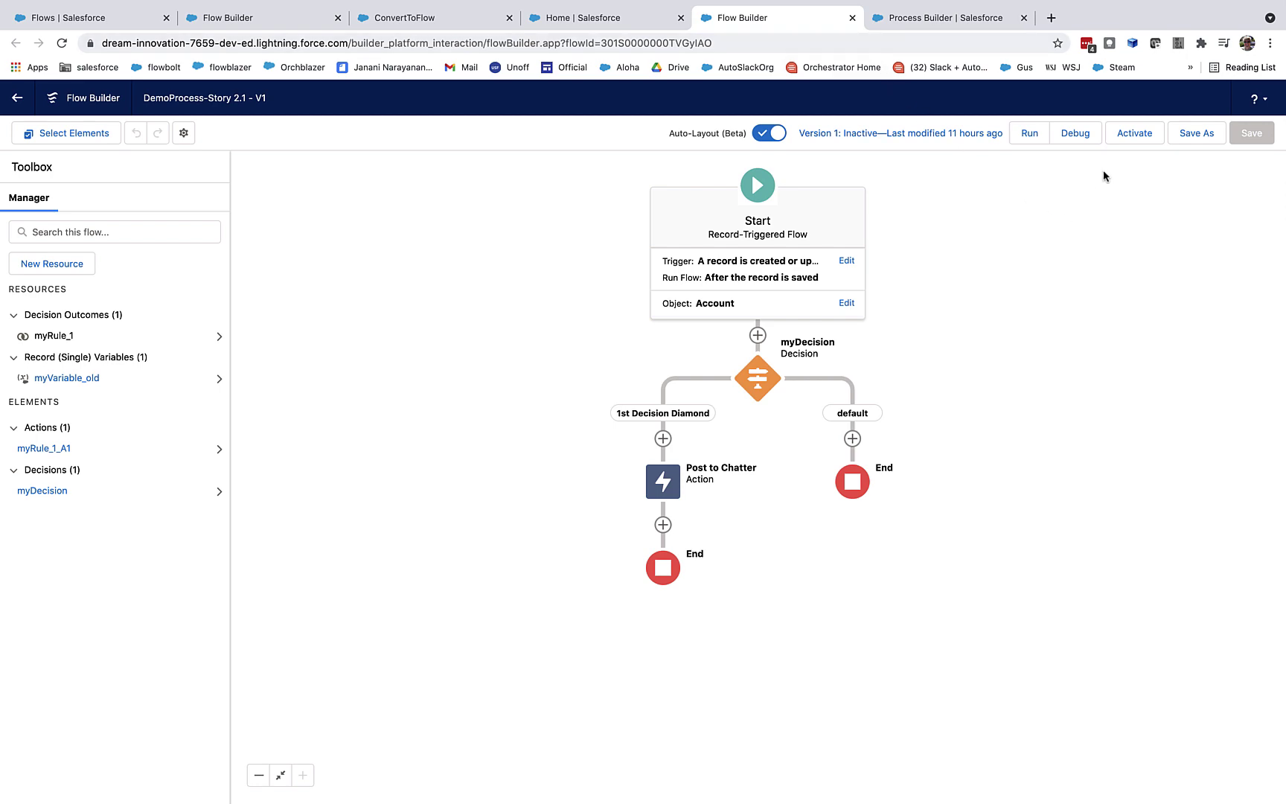
click(932, 19)
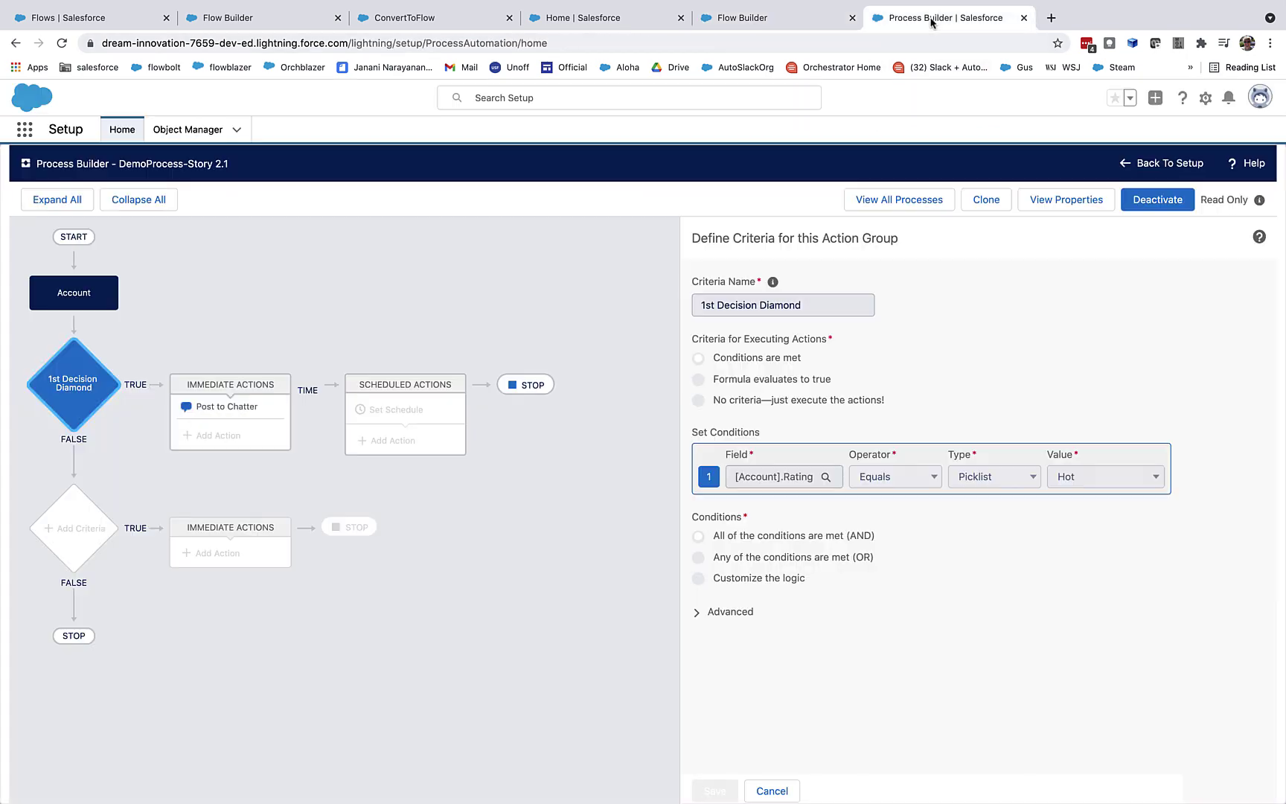
click(773, 19)
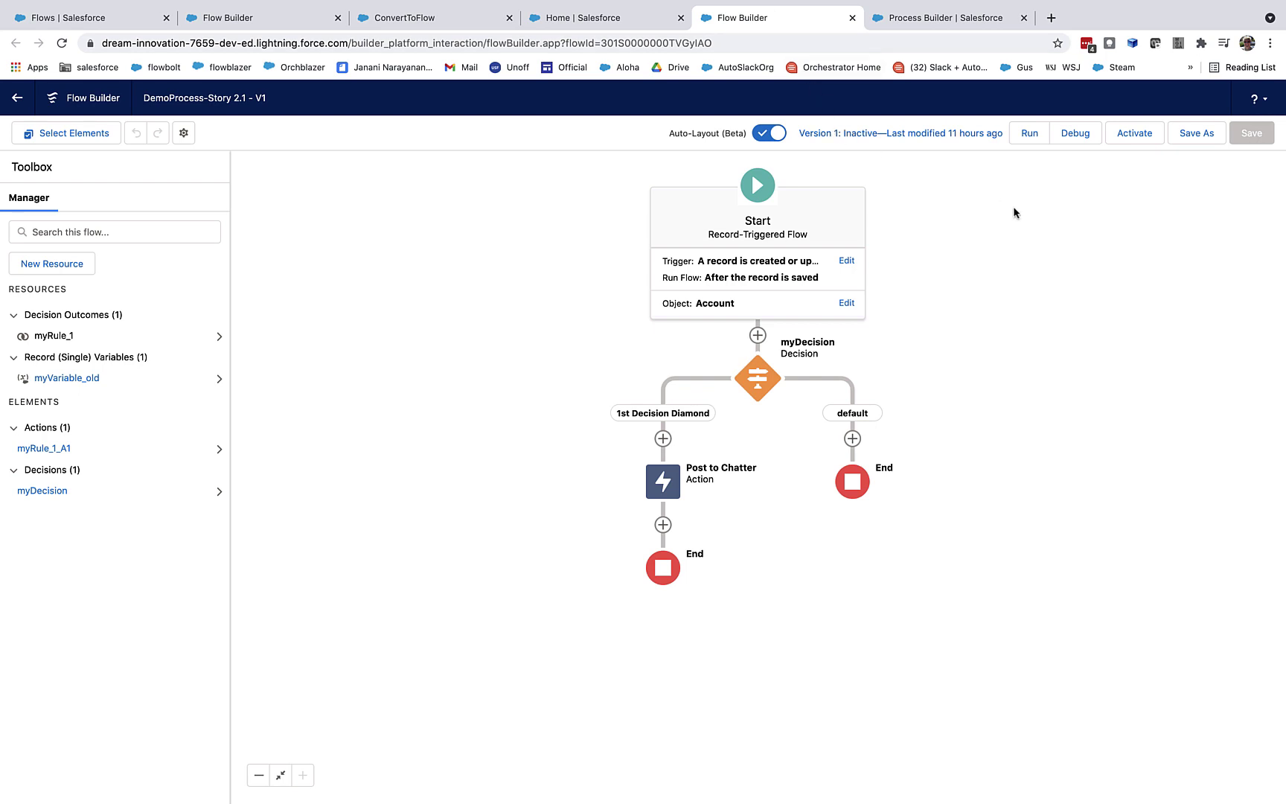
Add a fault path to Post to Chatter and review the action's input settings.
click(665, 490)
click(667, 489)
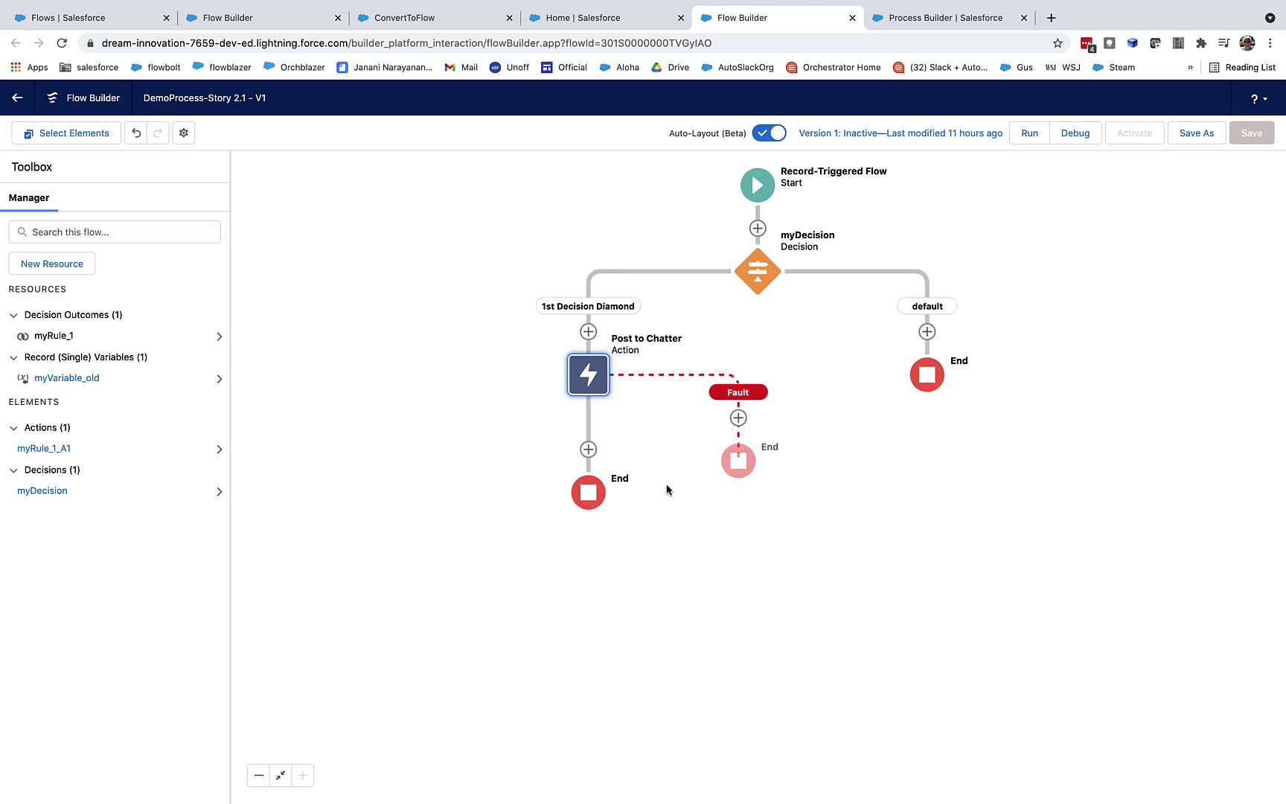
click(565, 376)
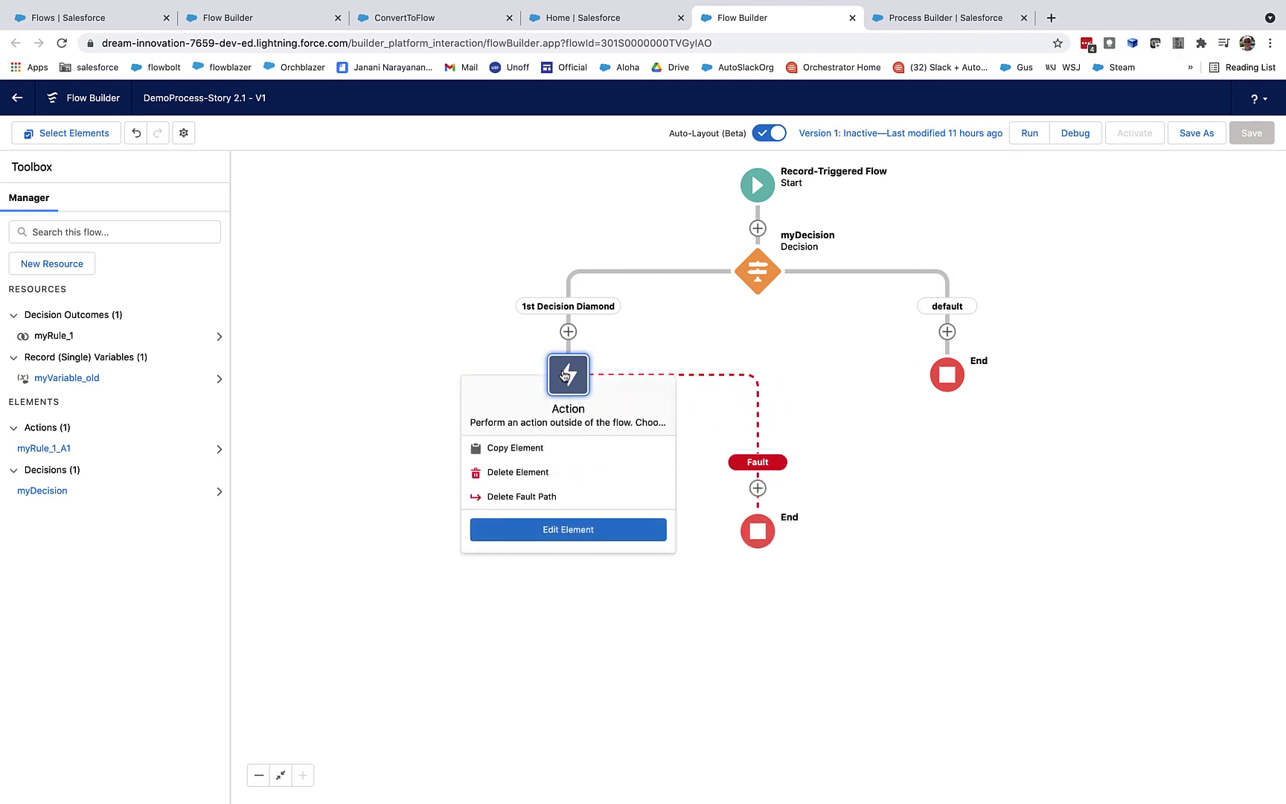
double_click(565, 376)
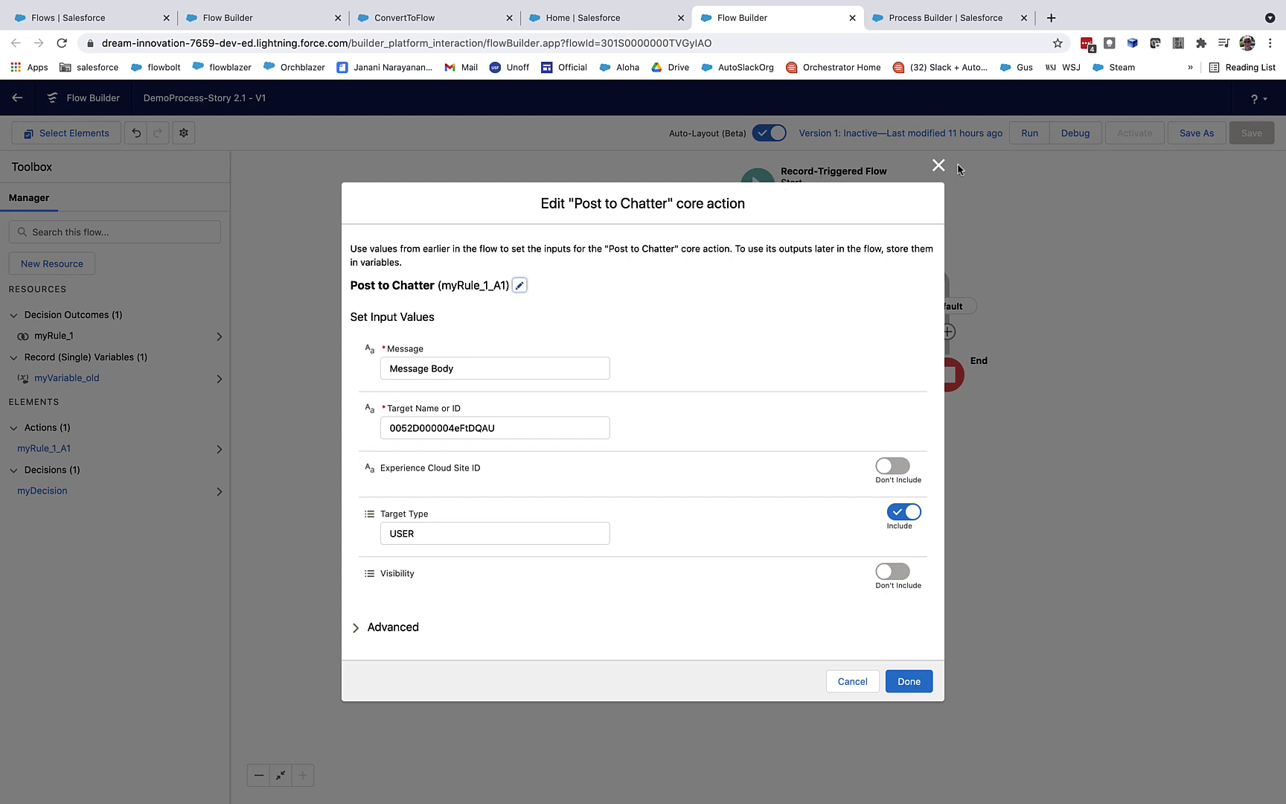
click(939, 165)
Check myDecision's Account Rating equals Hot condition without changes, then return to the original process.
click(751, 274)
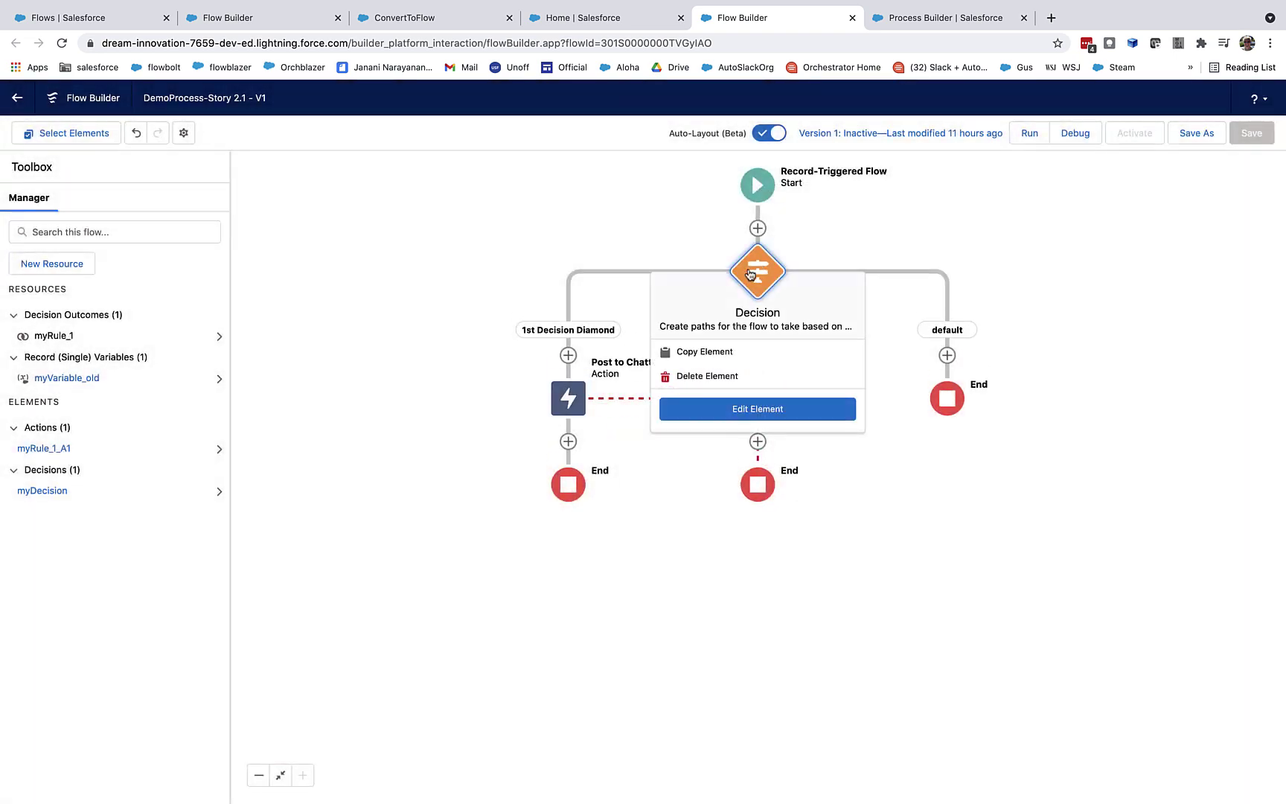
click(757, 408)
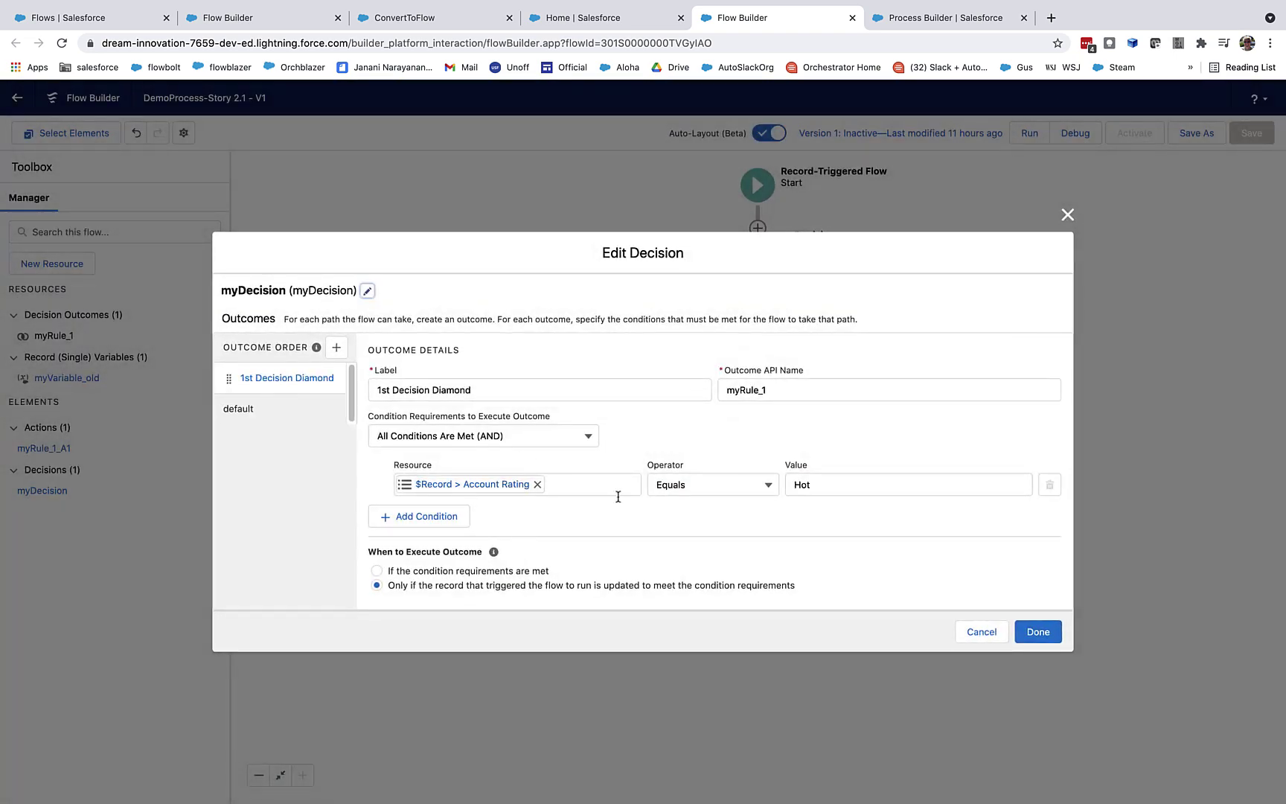
click(987, 637)
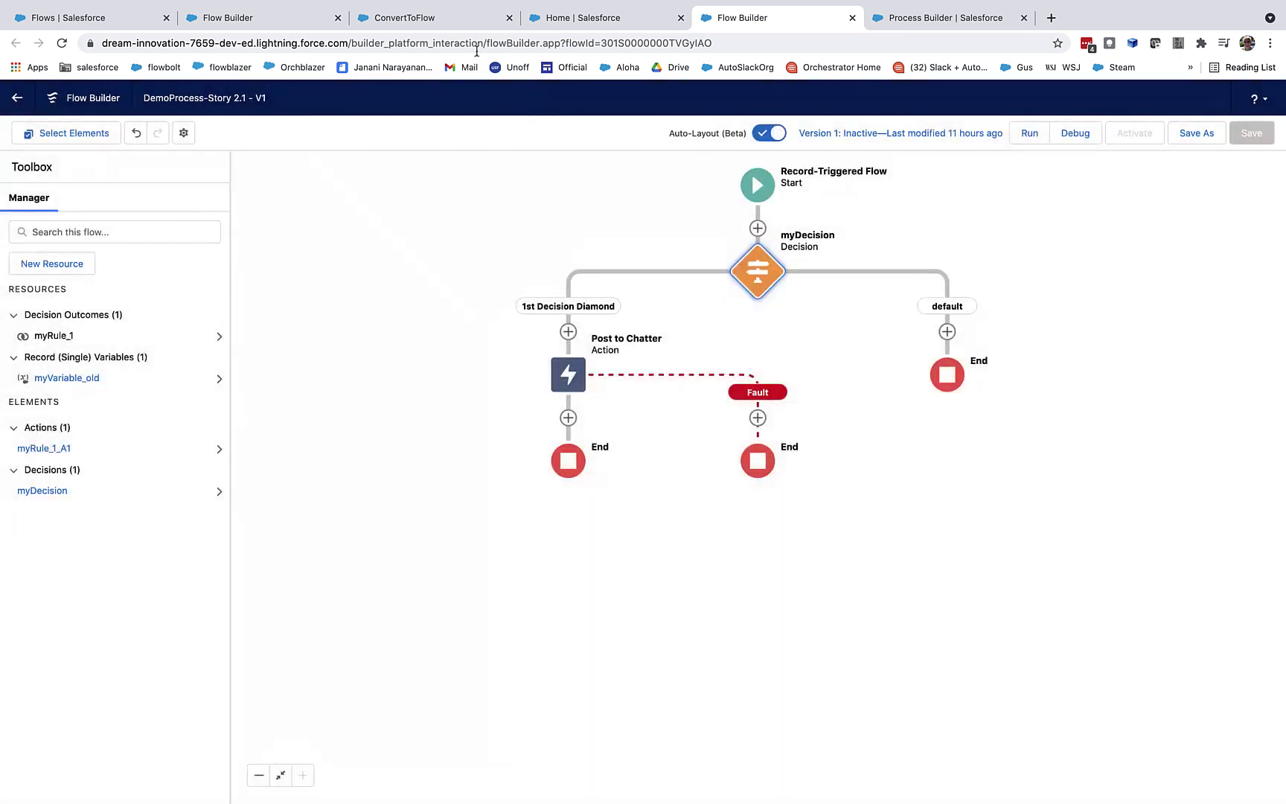
click(878, 18)
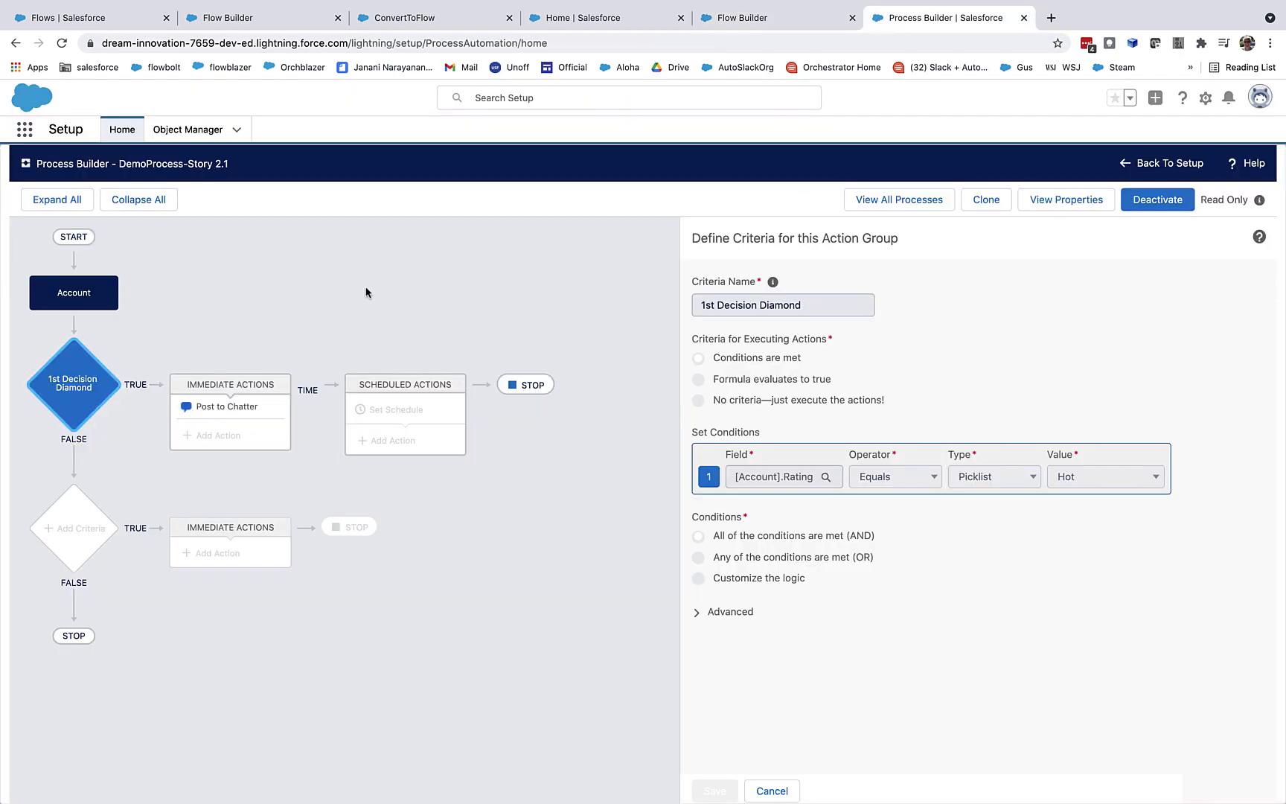
Open Demo Process Story 2.3 and inspect Initial Stuff's 3-day and Decision 2's 4-day schedules.
click(925, 201)
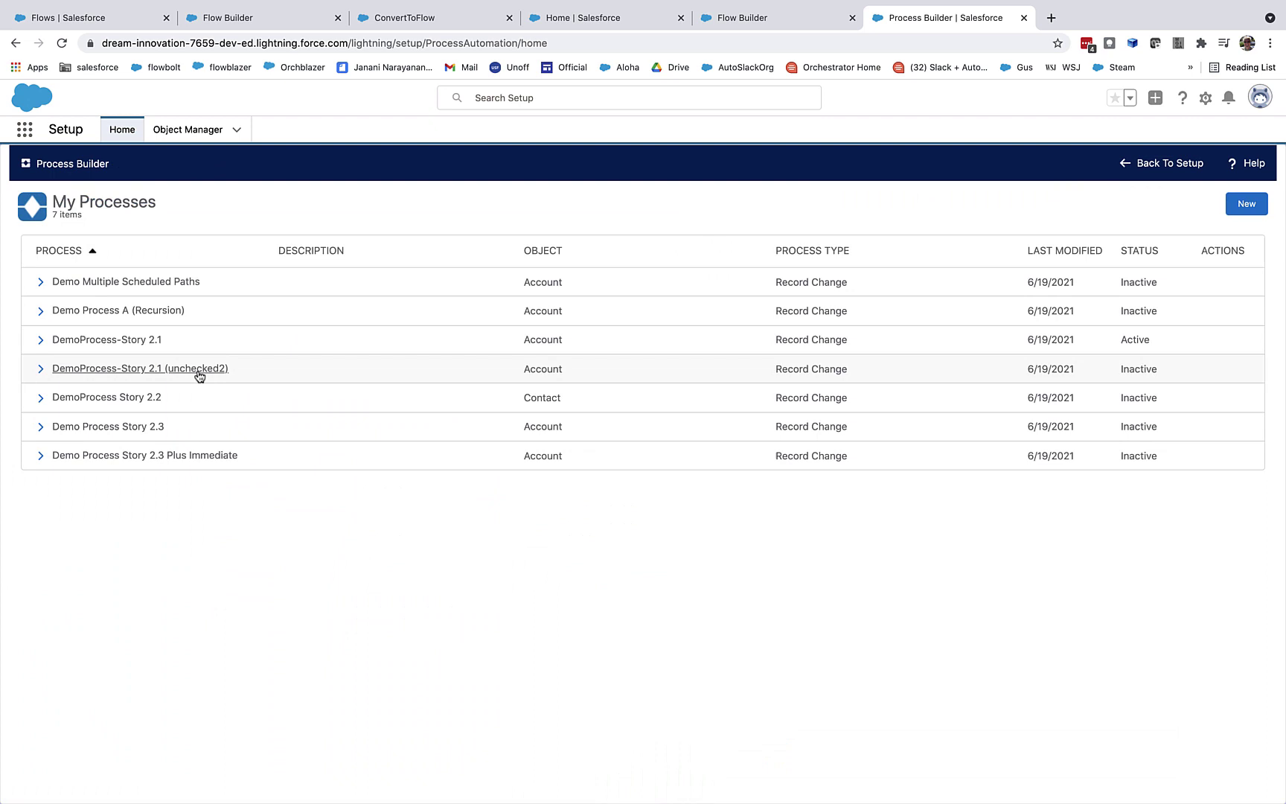
click(129, 427)
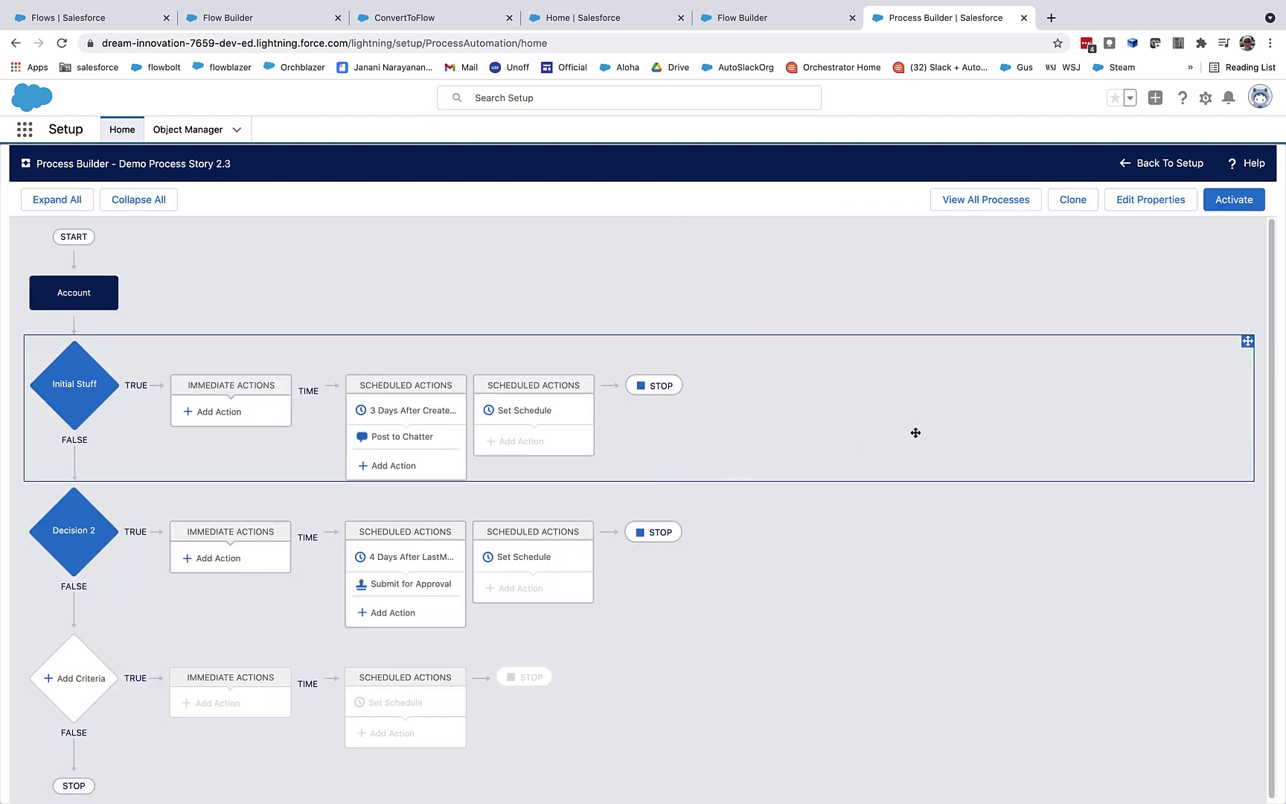
click(79, 386)
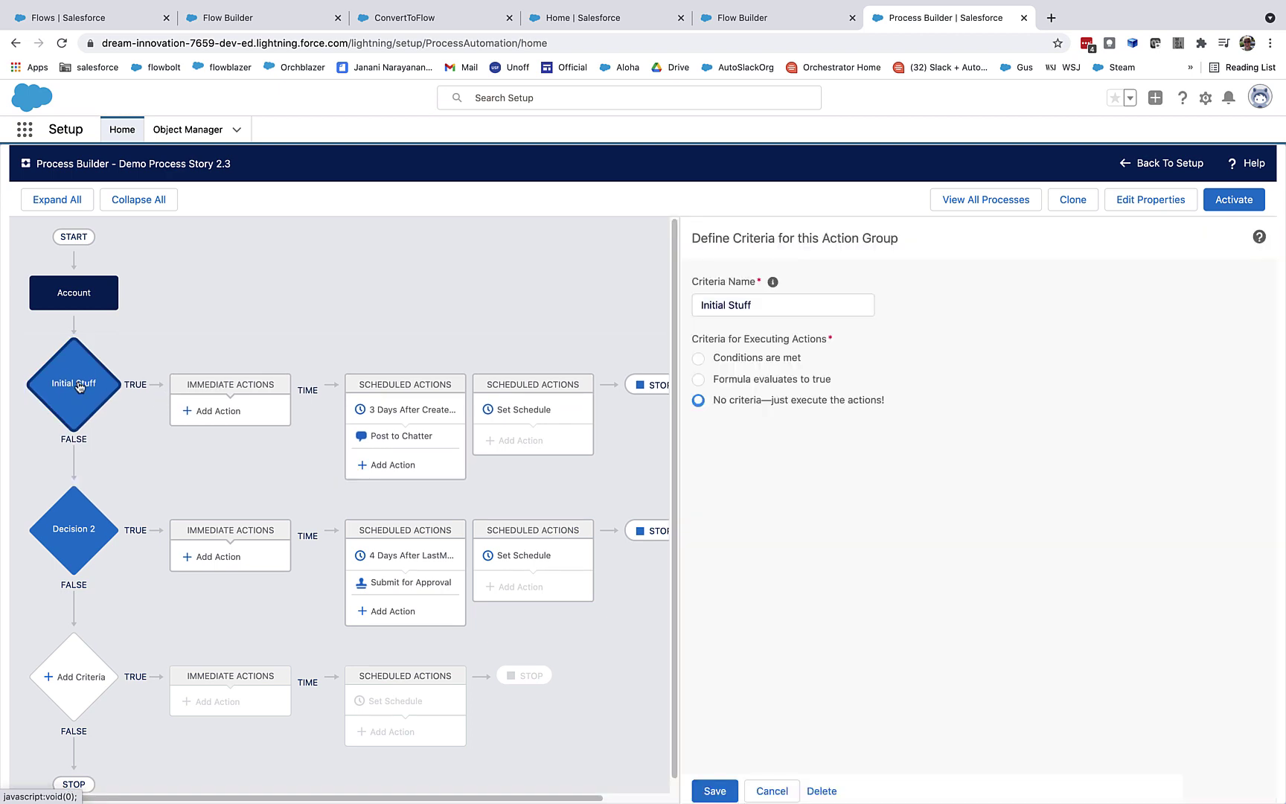
click(391, 419)
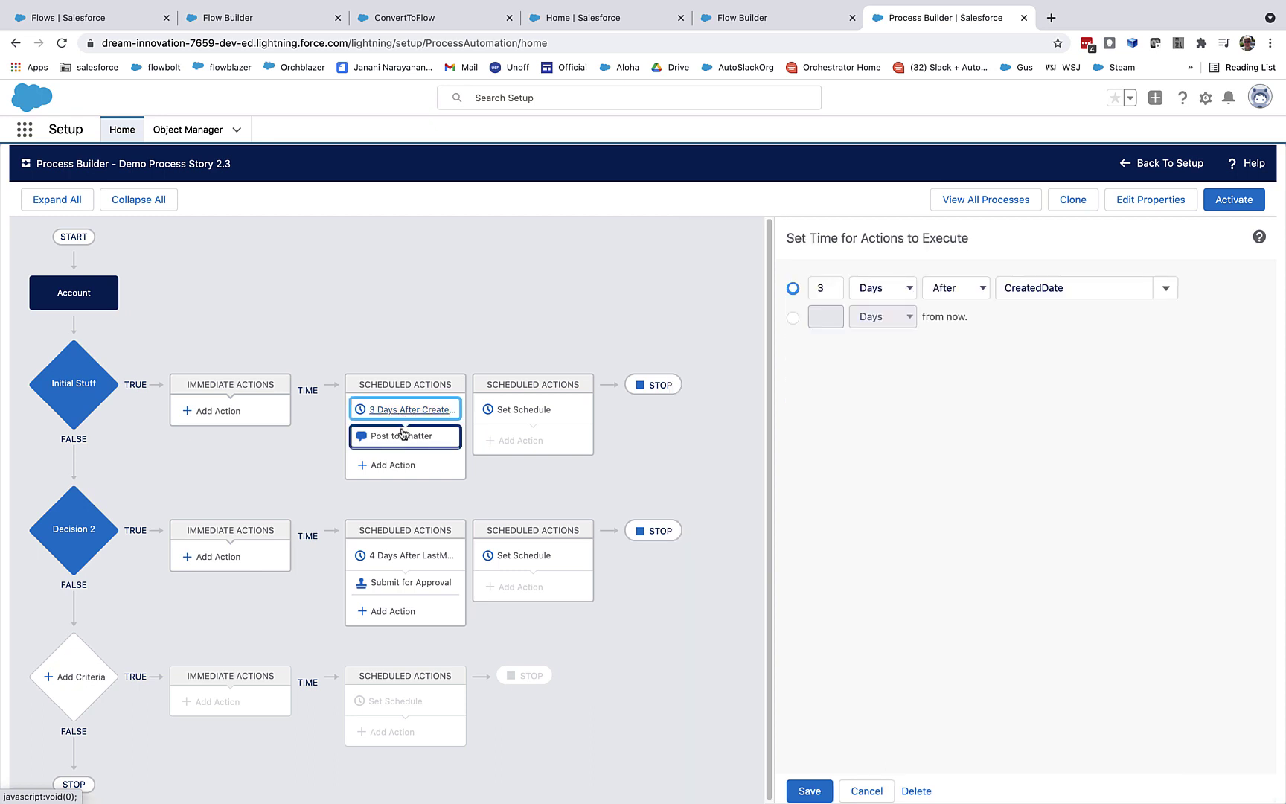
click(76, 547)
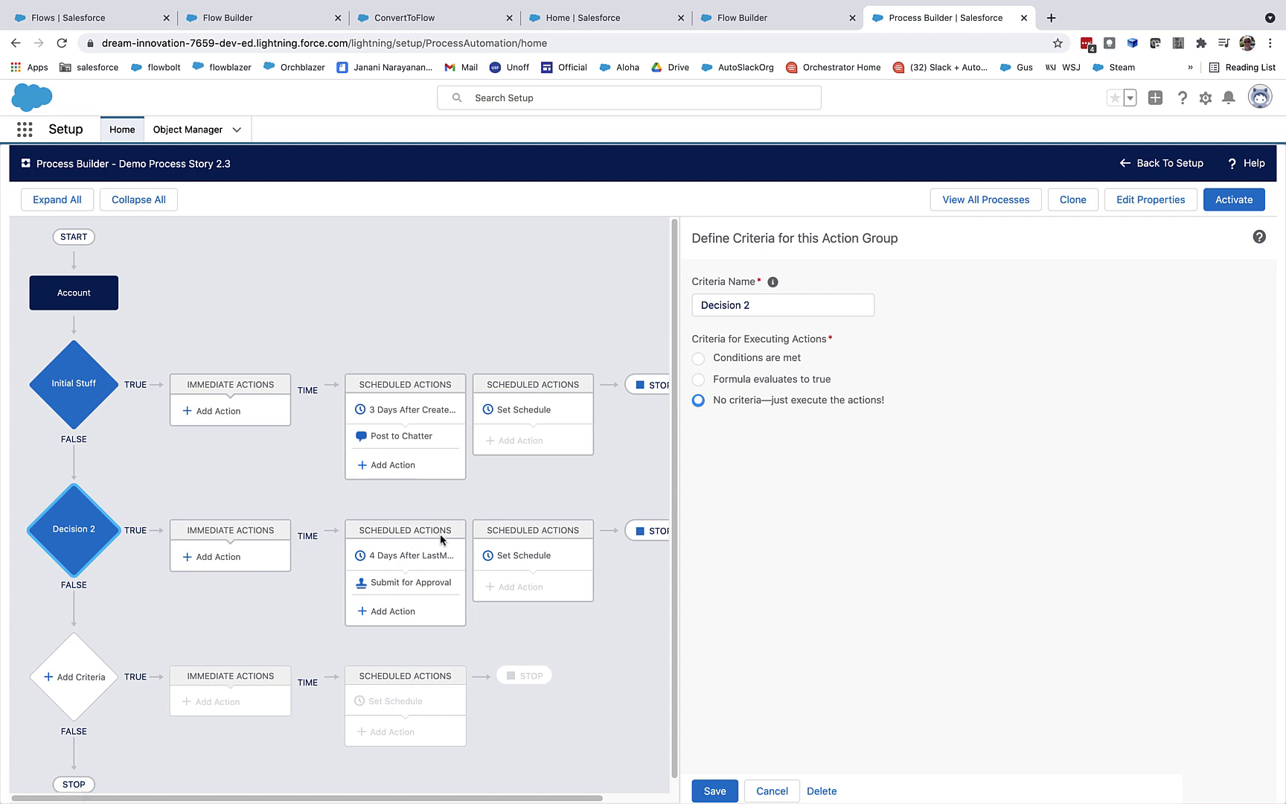
click(417, 555)
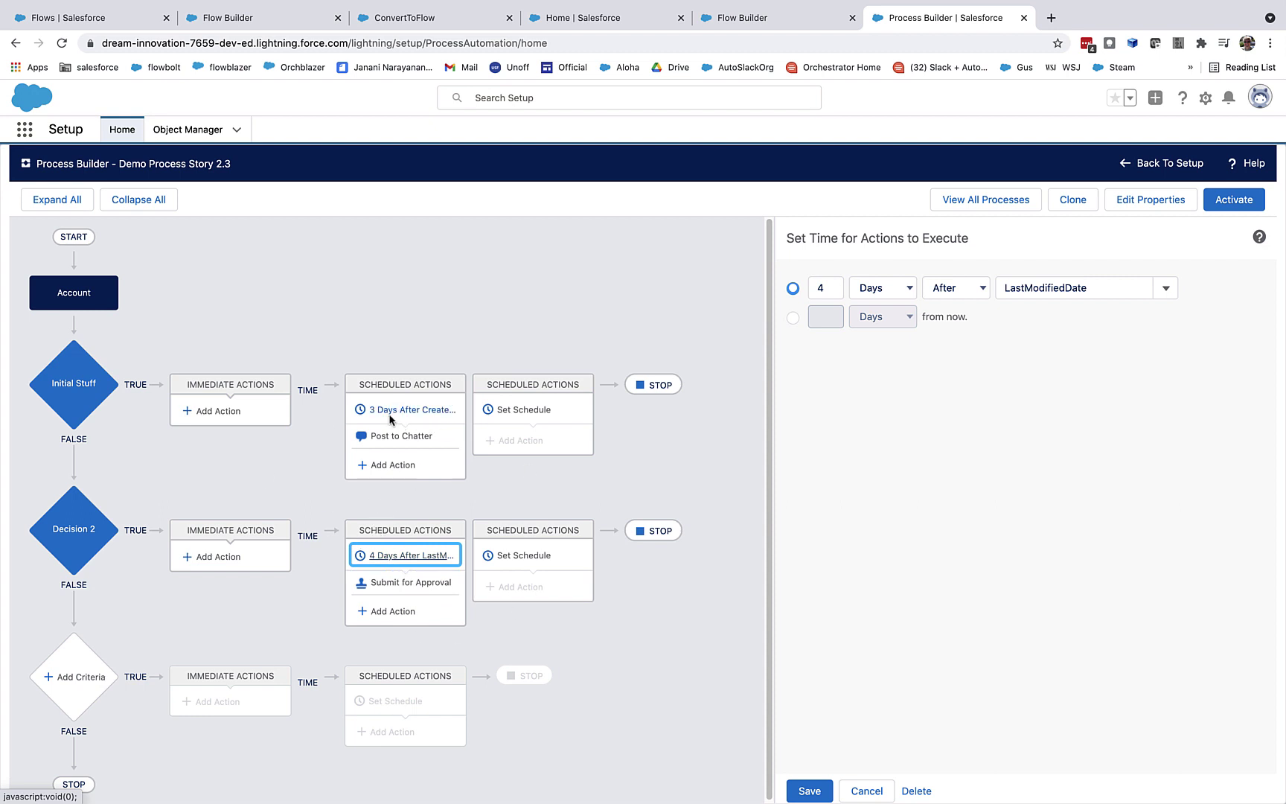
Add an immediate action to Initial Stuff with action type Create a Record.
click(237, 411)
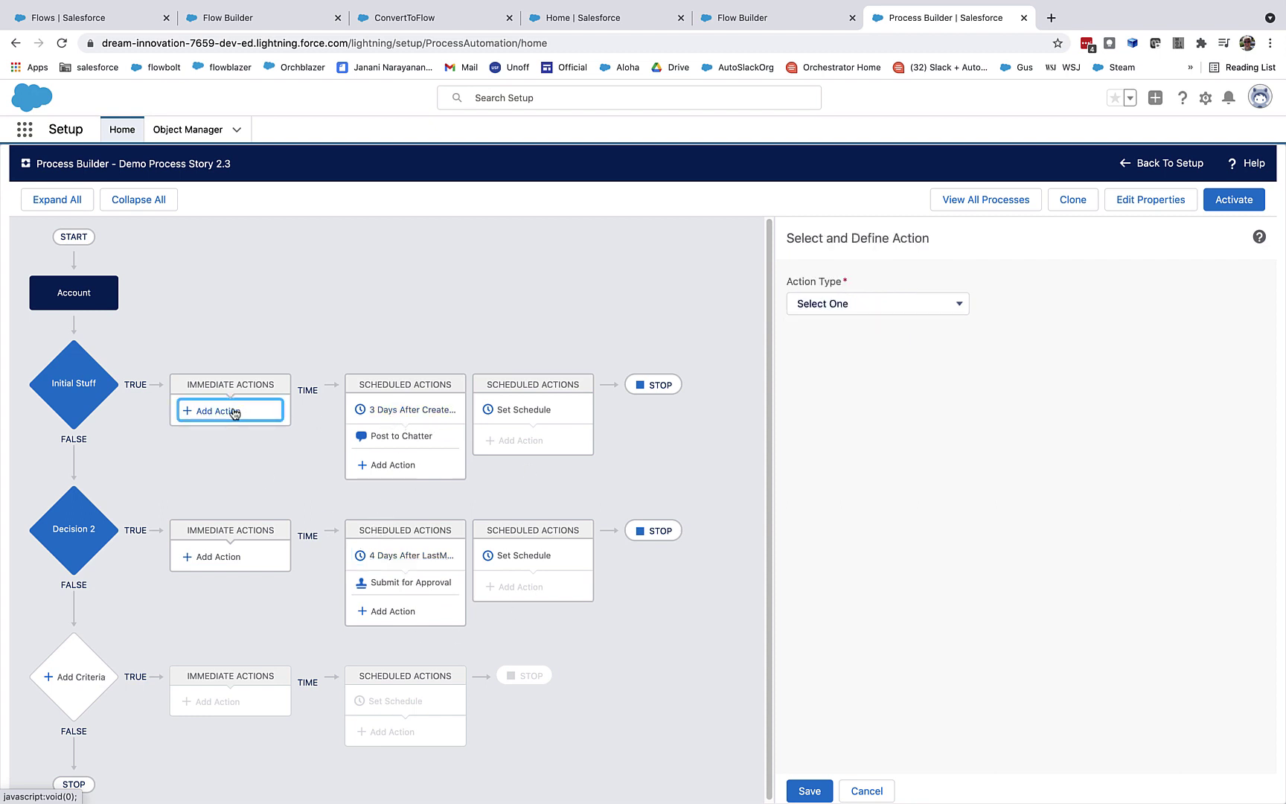
click(863, 305)
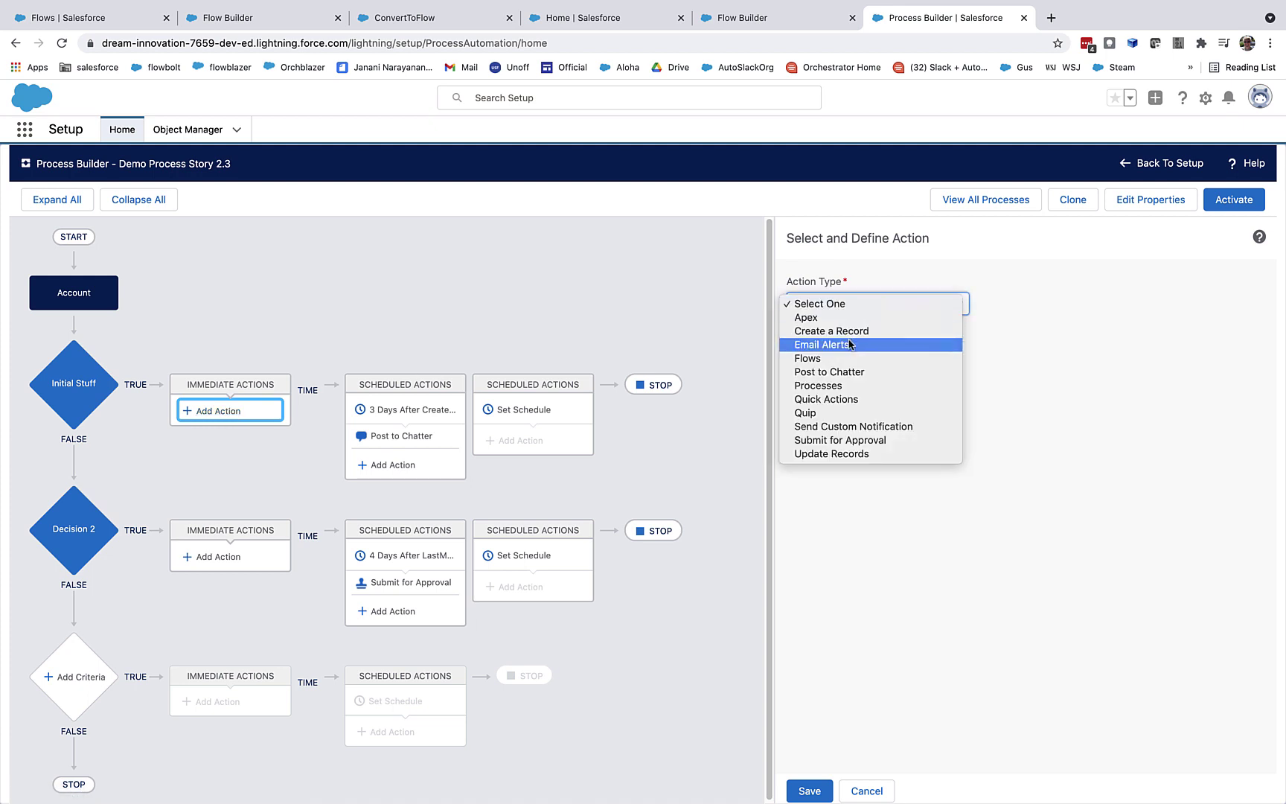
click(849, 358)
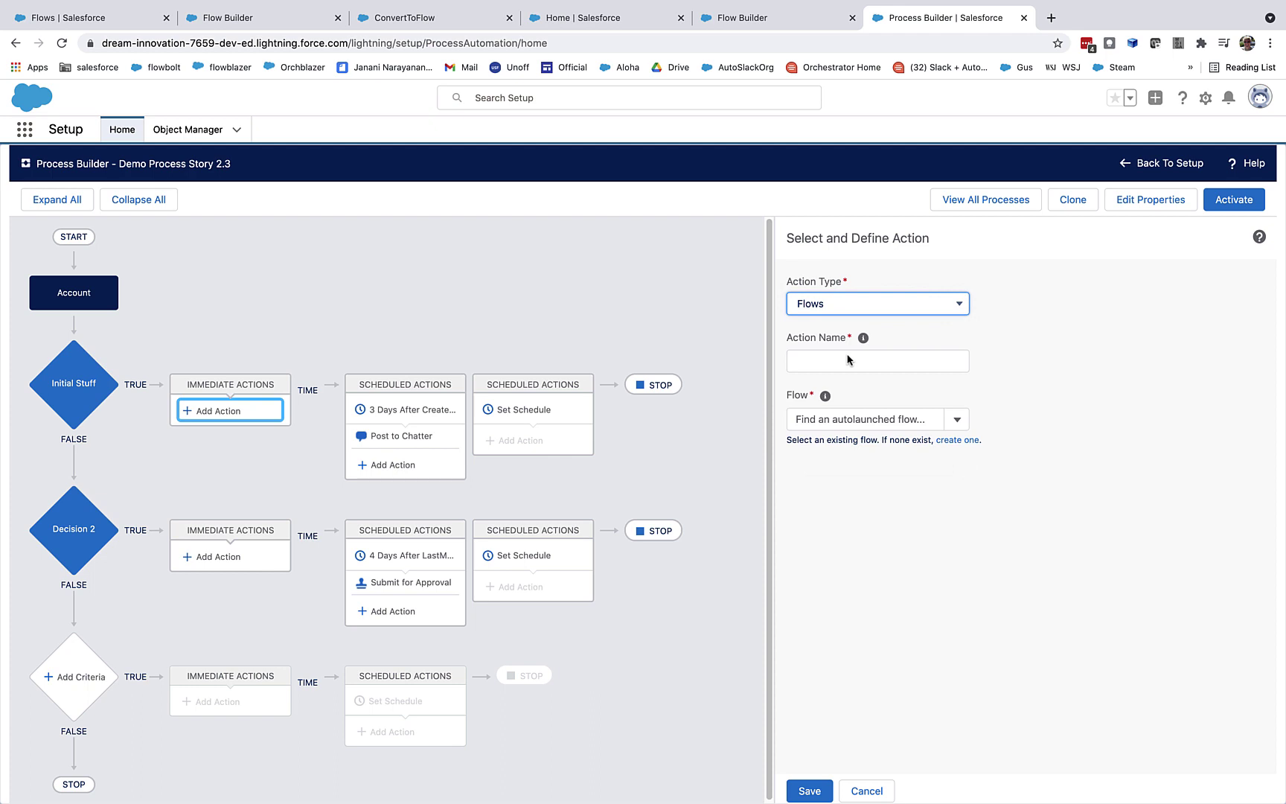
click(954, 425)
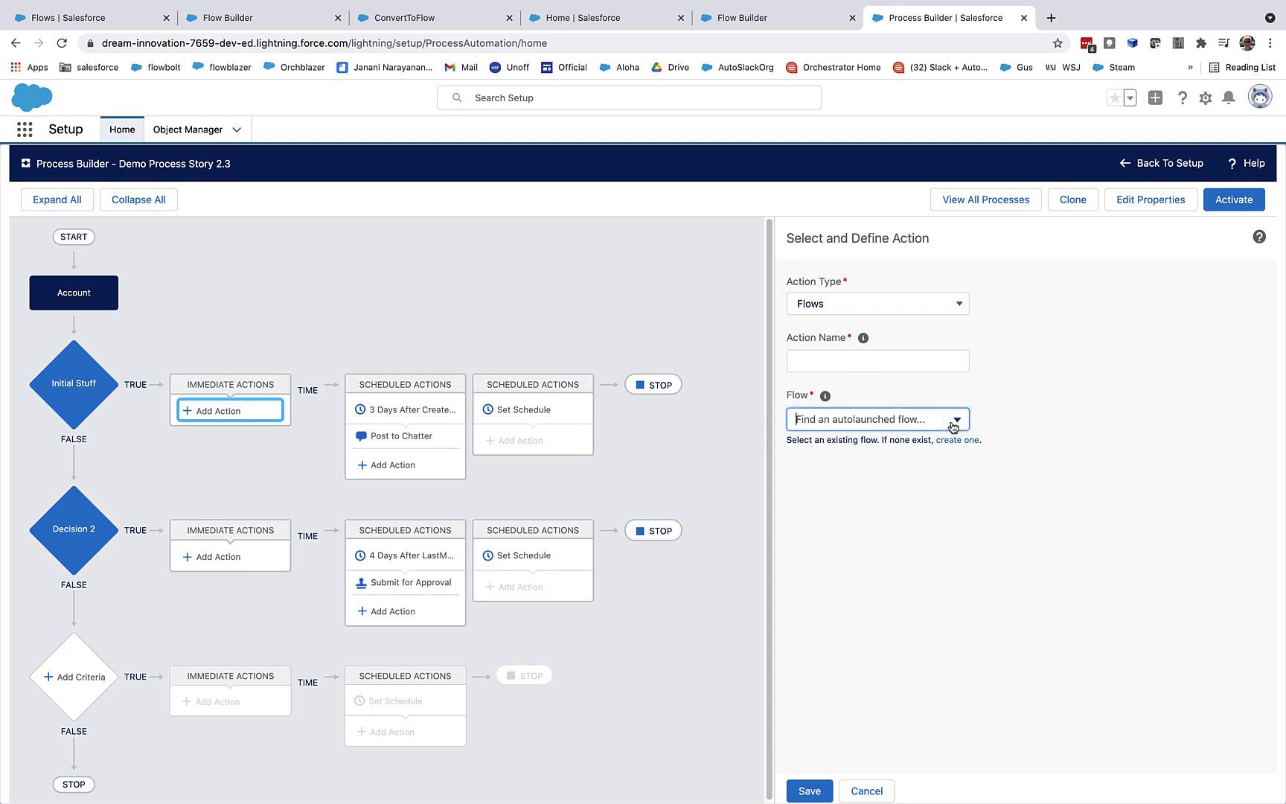
click(879, 304)
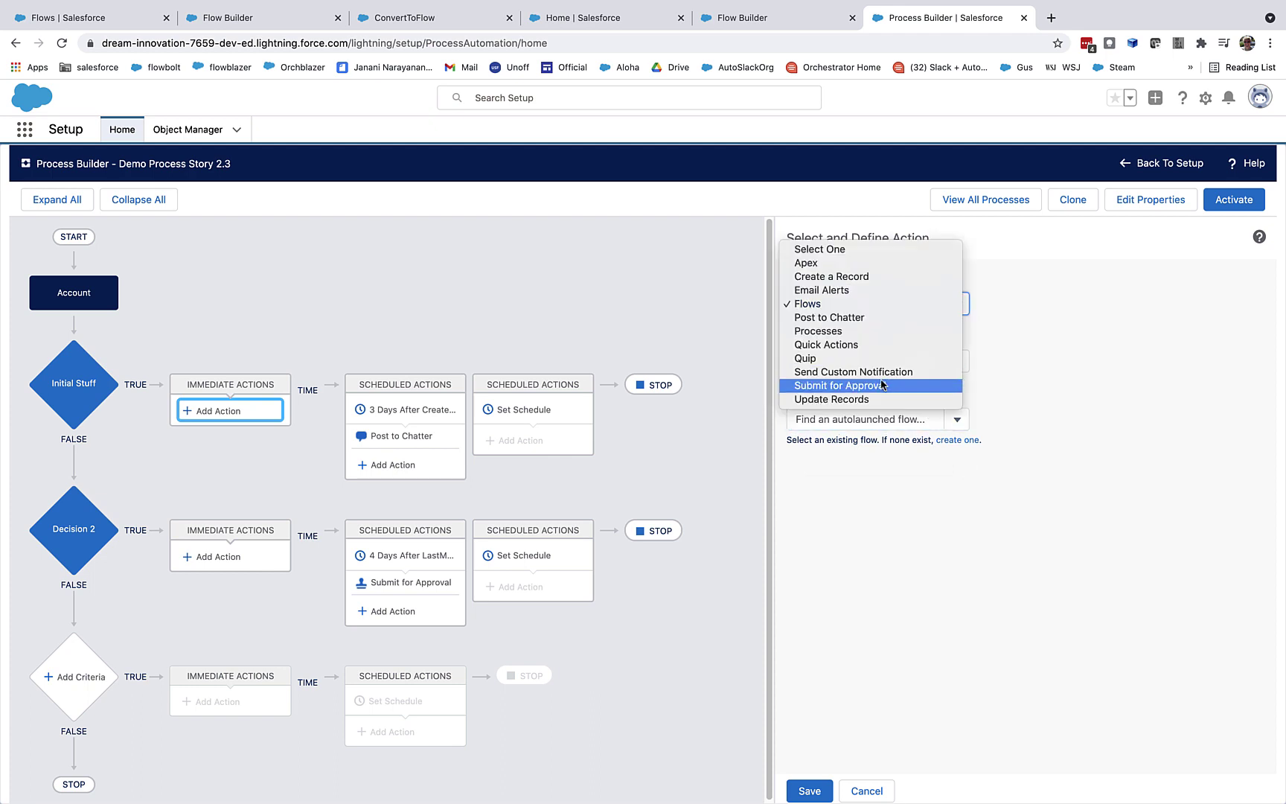
click(843, 277)
Name the action 'Create a Record', make it create an Account named Foobar, and save.
click(837, 360)
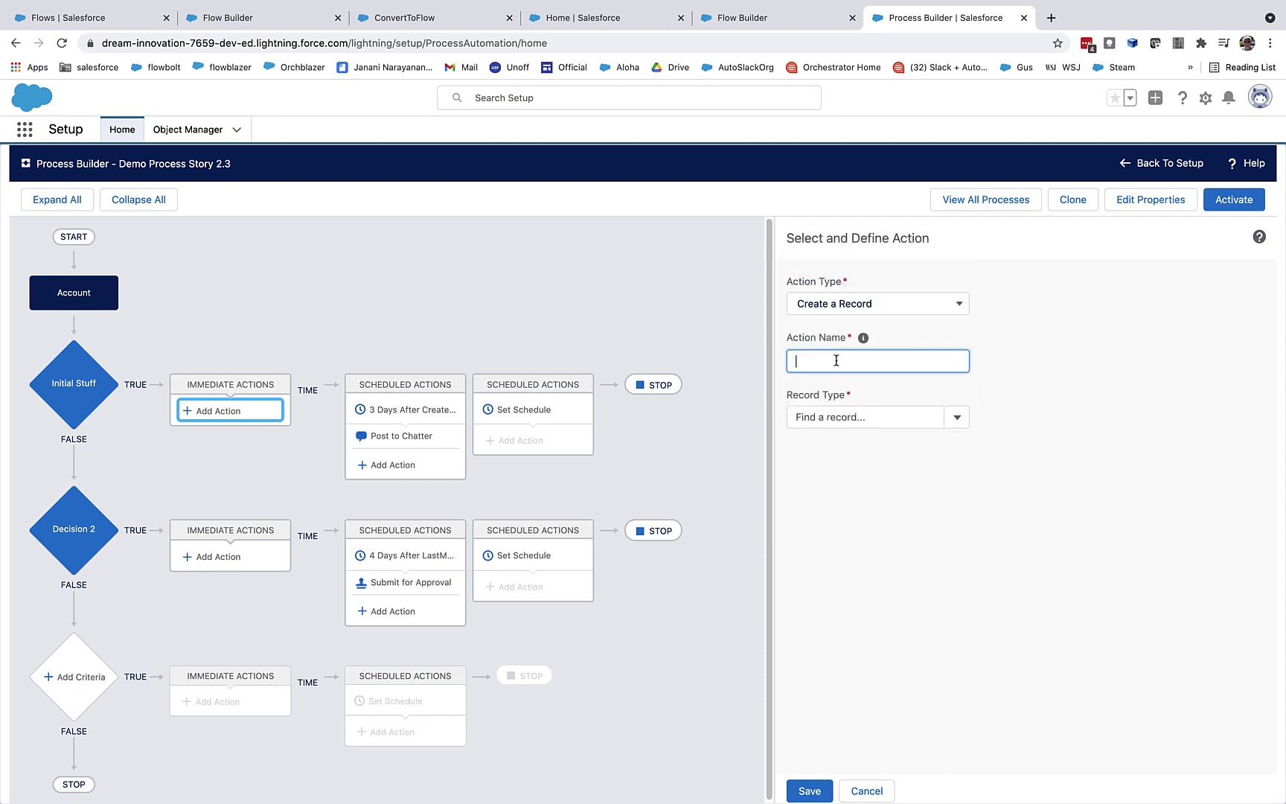
text(Create a Record)
click(835, 421)
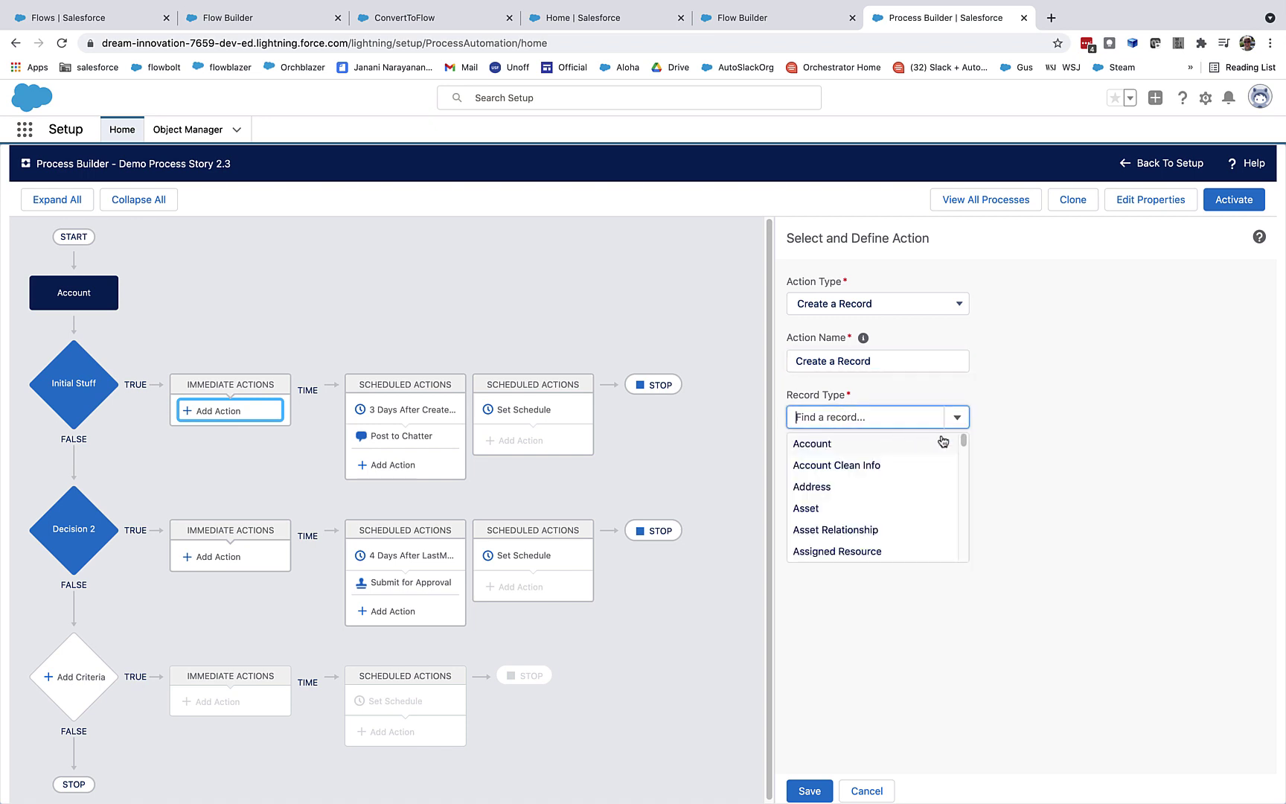
click(854, 447)
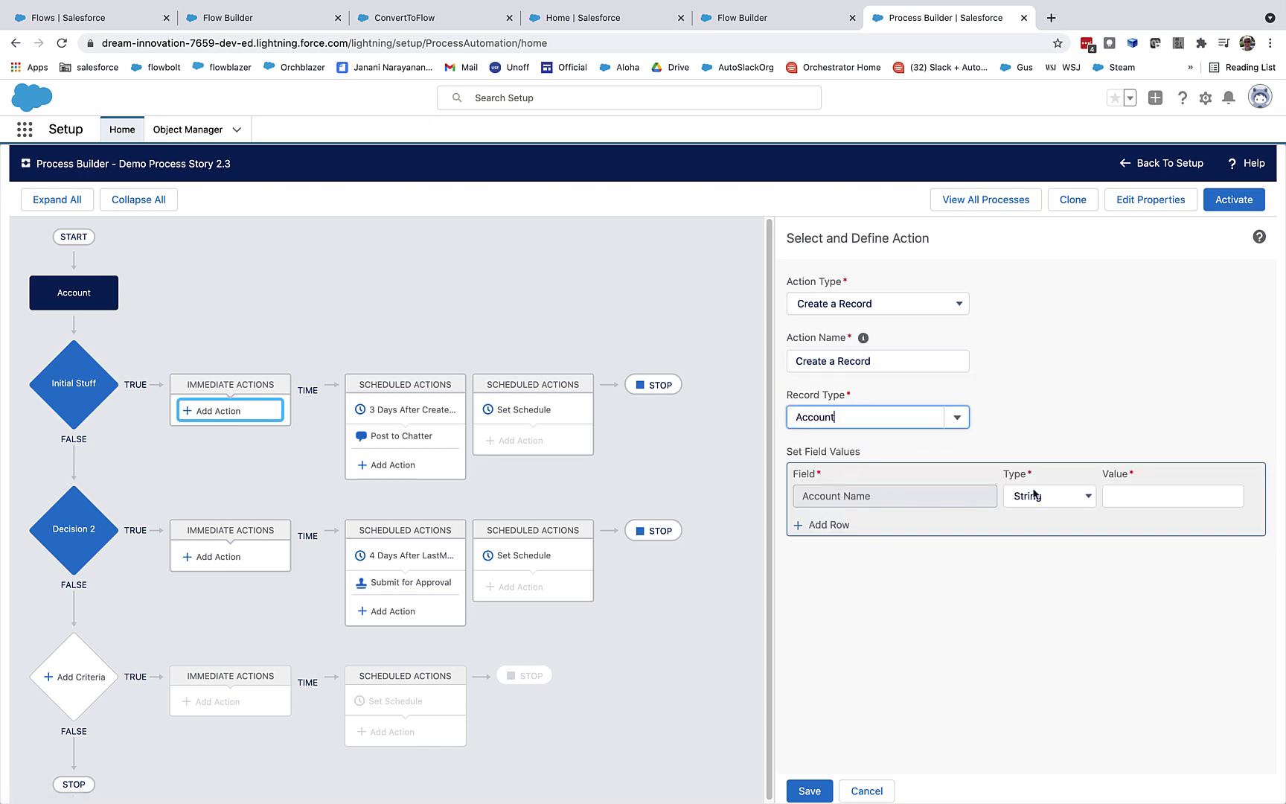
click(1120, 497)
text(Foobar)
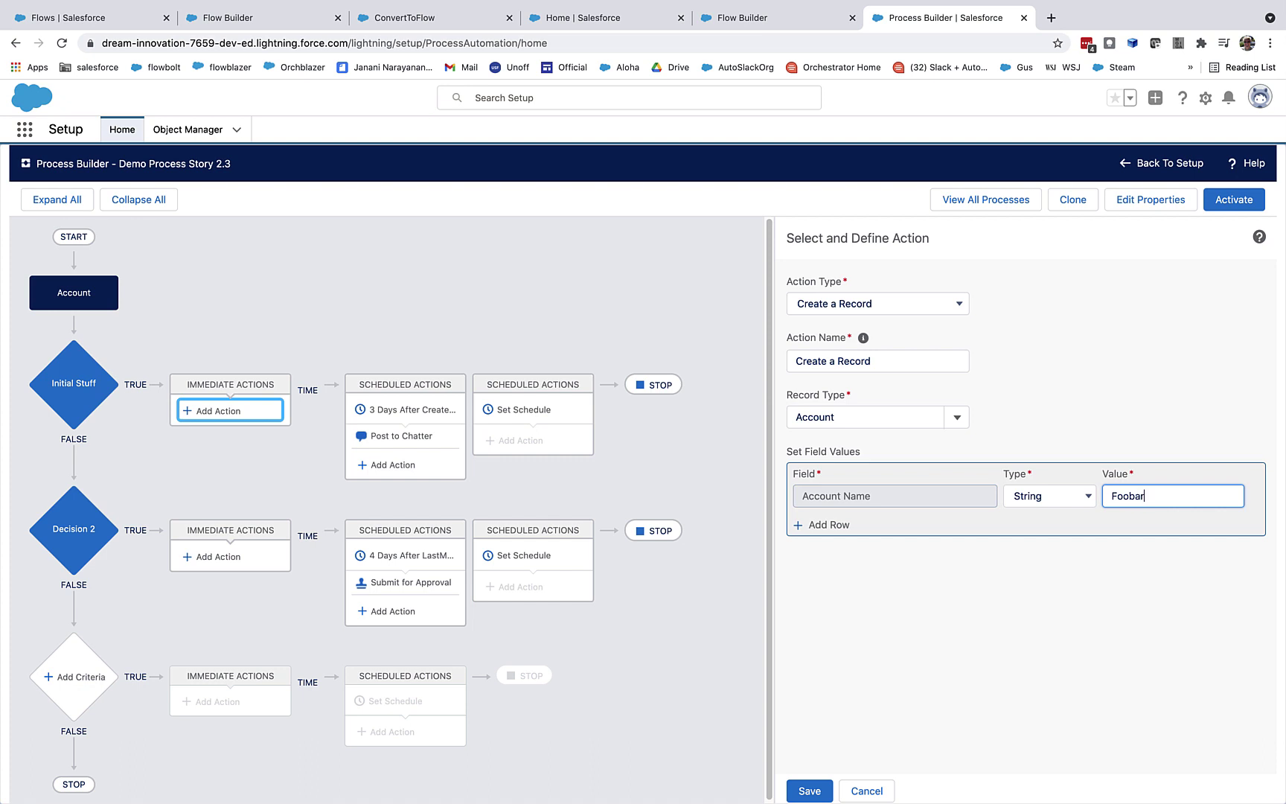
click(807, 791)
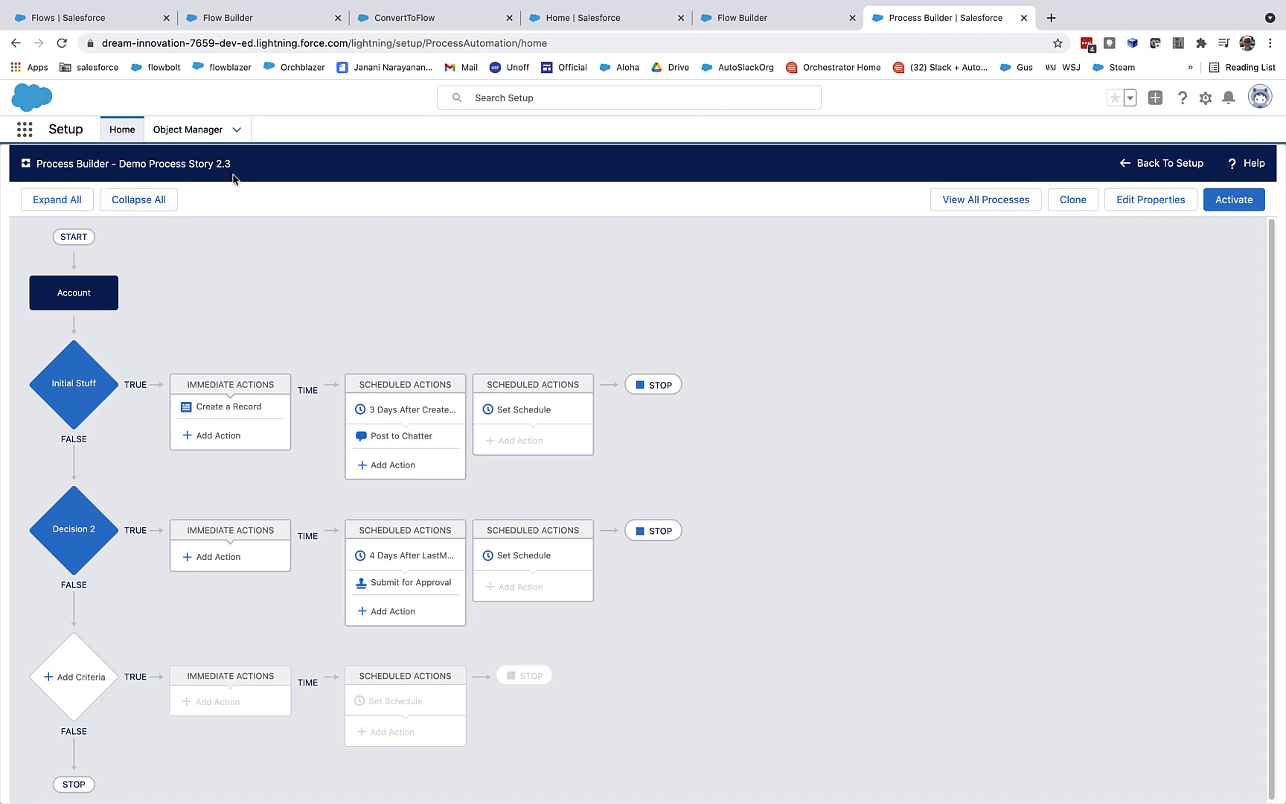
Restart ConvertToFlow, pick Process Builder process Demo Process Story 2.3, then convert and deploy it.
click(462, 17)
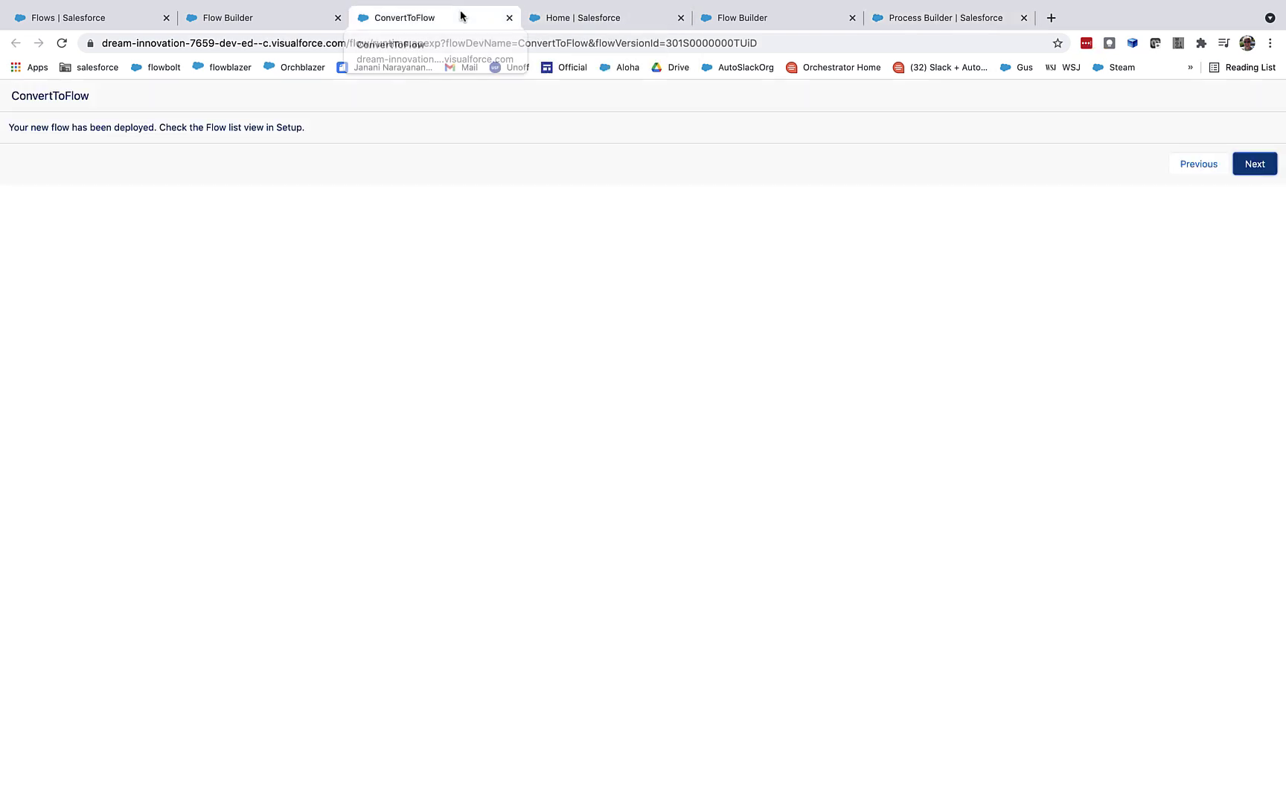
click(1257, 166)
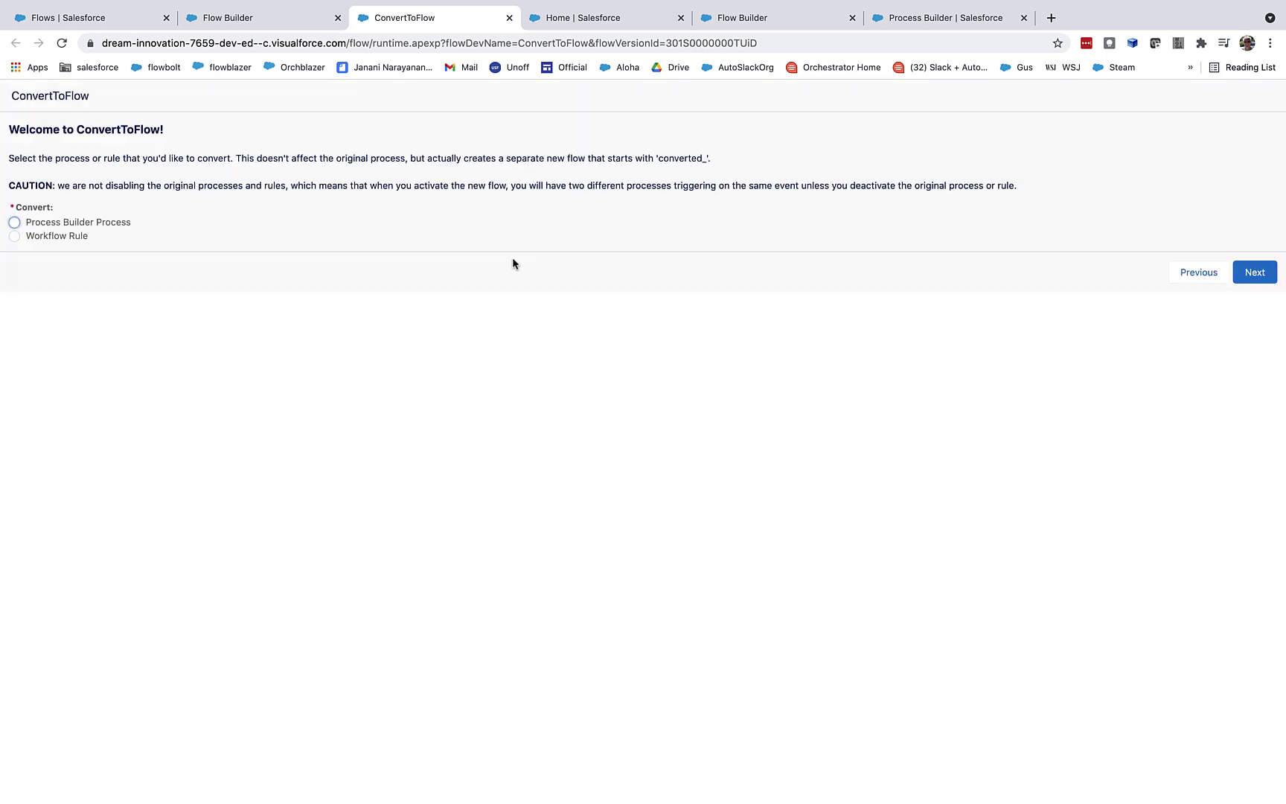
click(115, 224)
click(1255, 272)
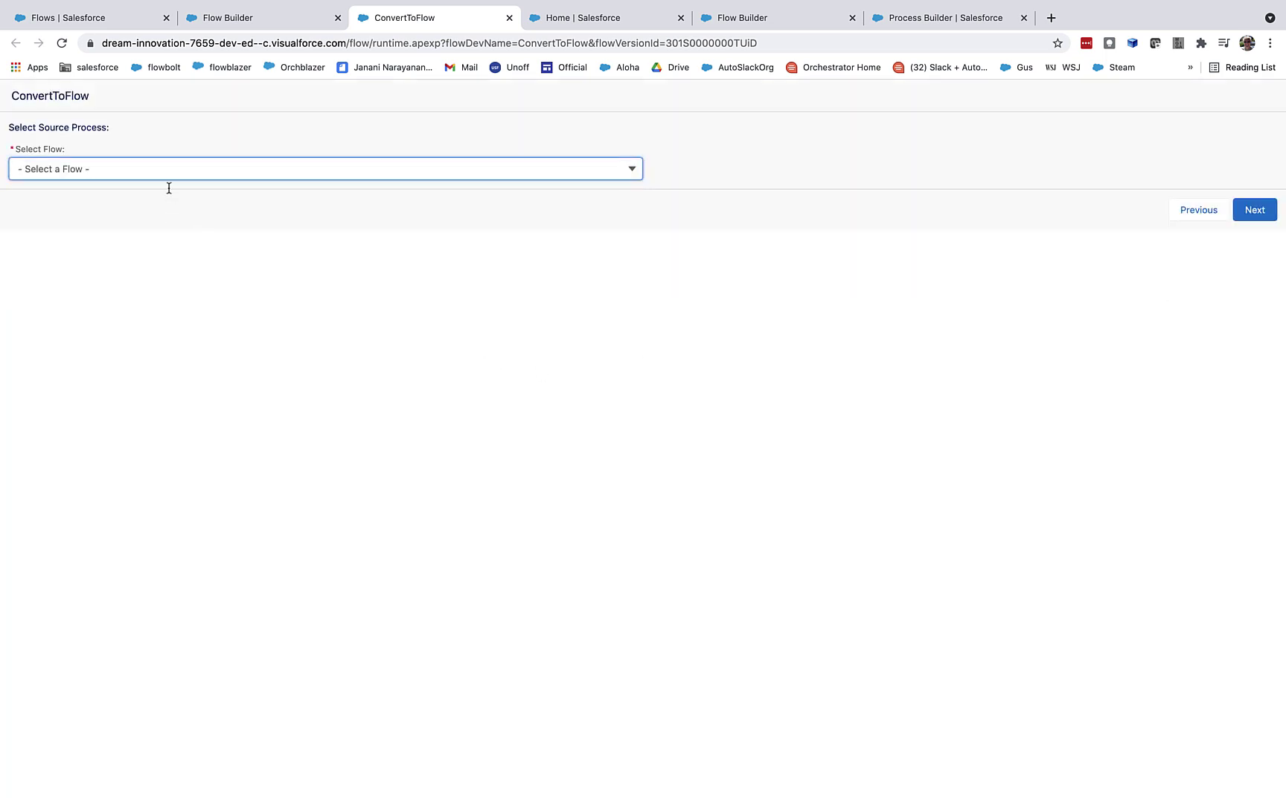
click(169, 169)
click(136, 243)
click(1264, 209)
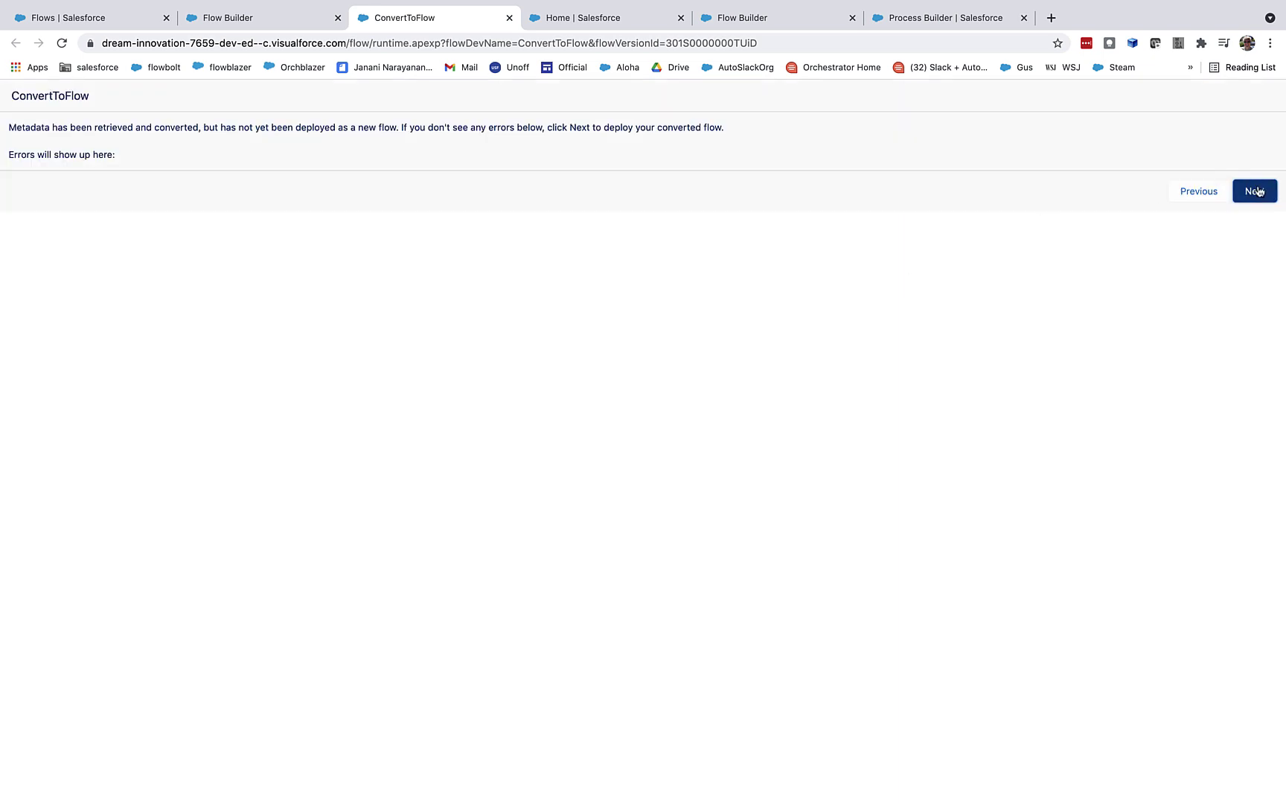
click(1256, 192)
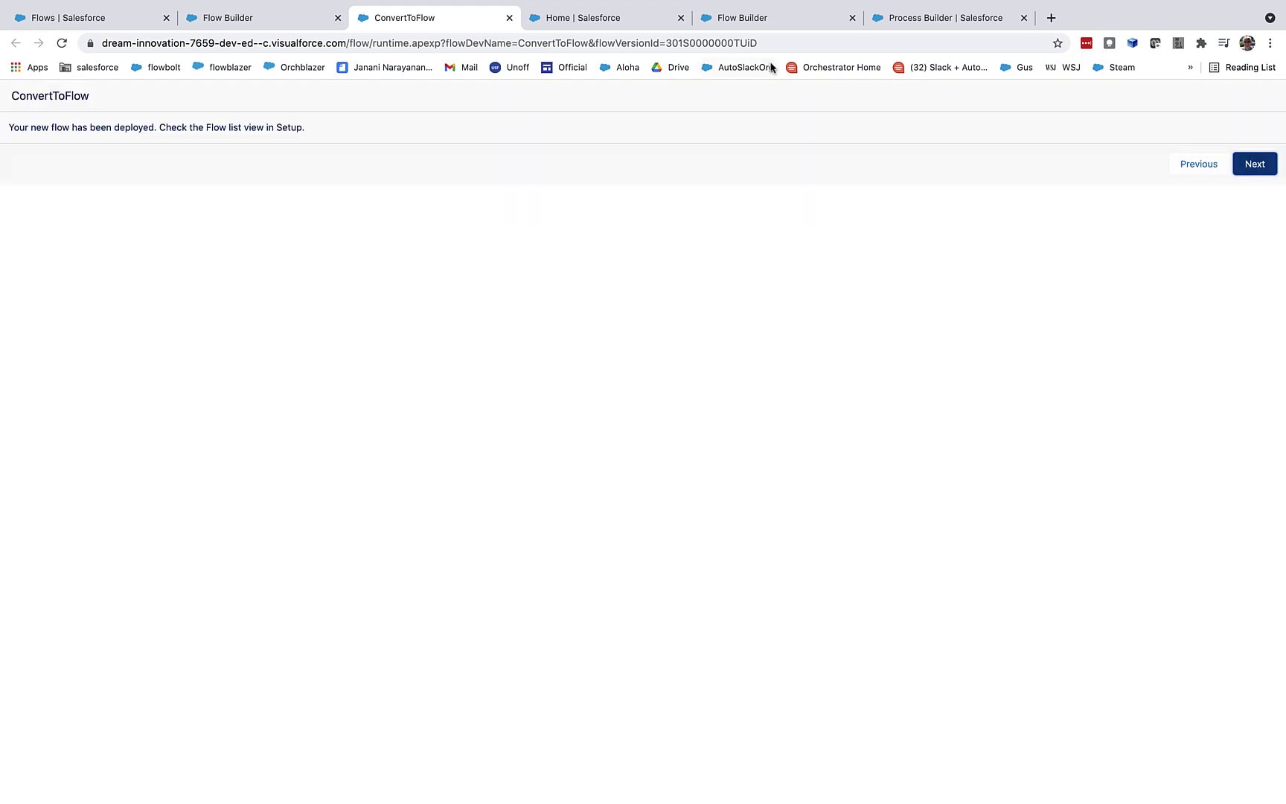
click(718, 18)
Reload the Setup Flows list and open the converted Demo Process Story 2.3 Account flow.
click(678, 17)
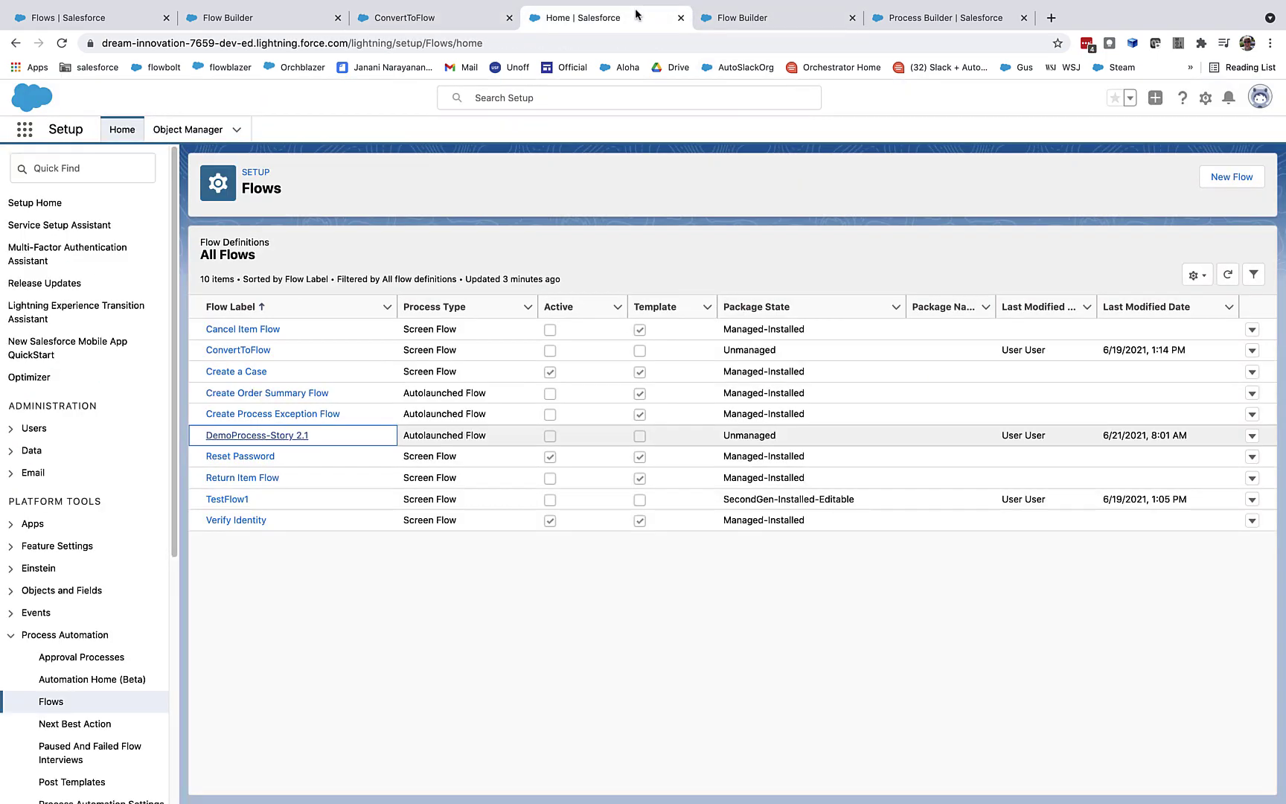
click(62, 43)
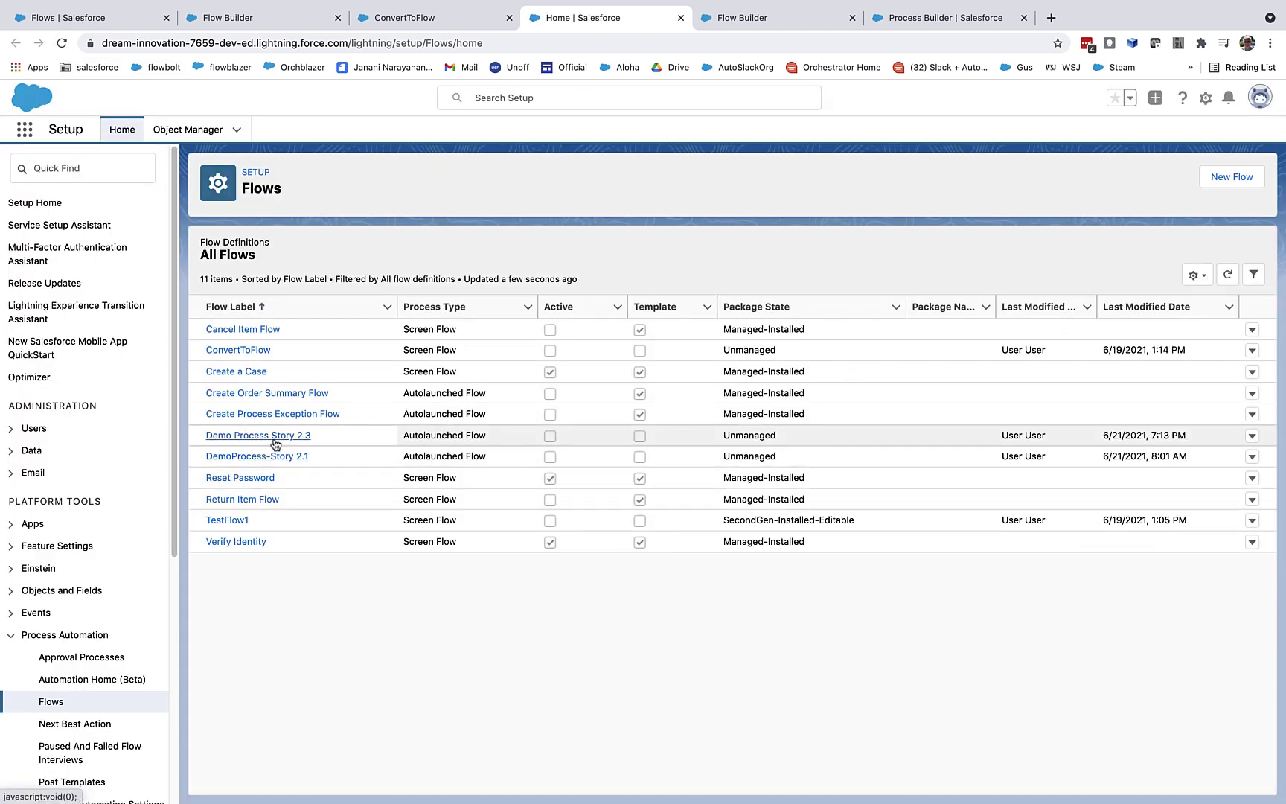
click(283, 443)
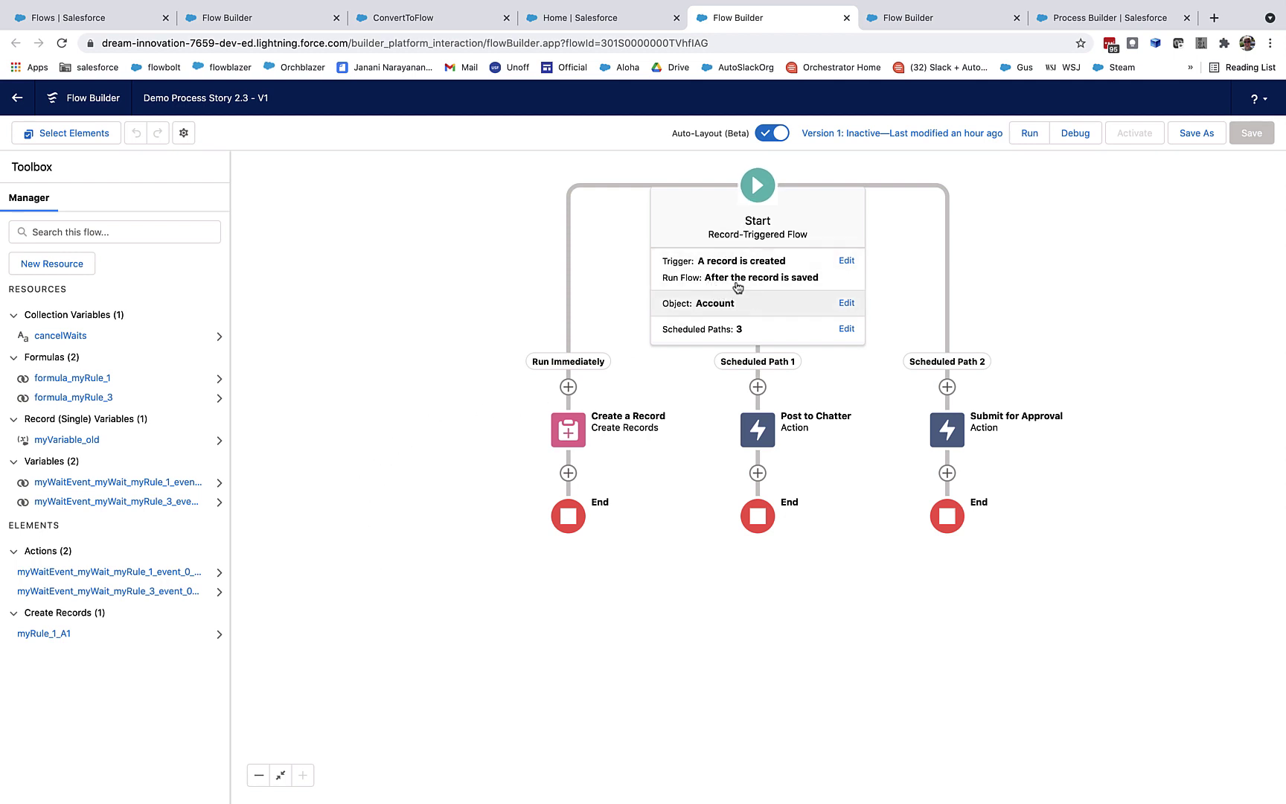
click(753, 178)
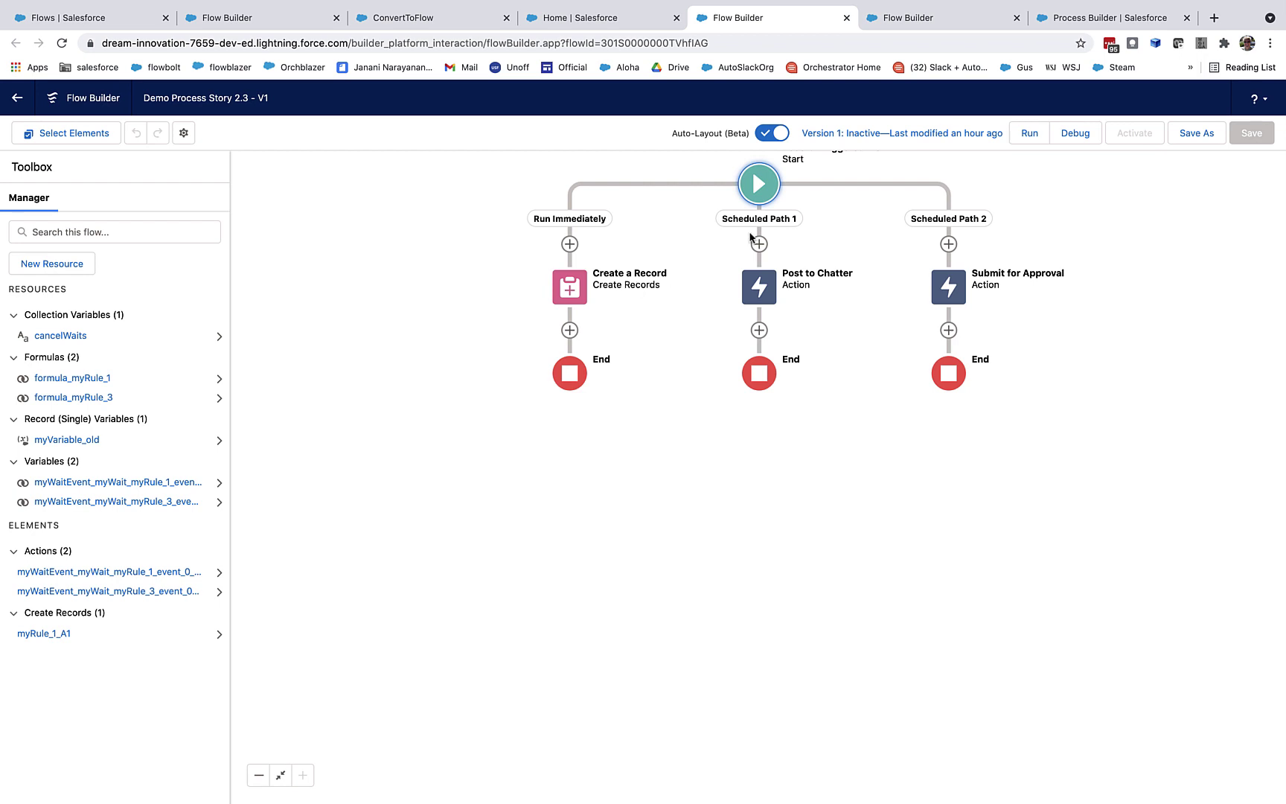
click(756, 191)
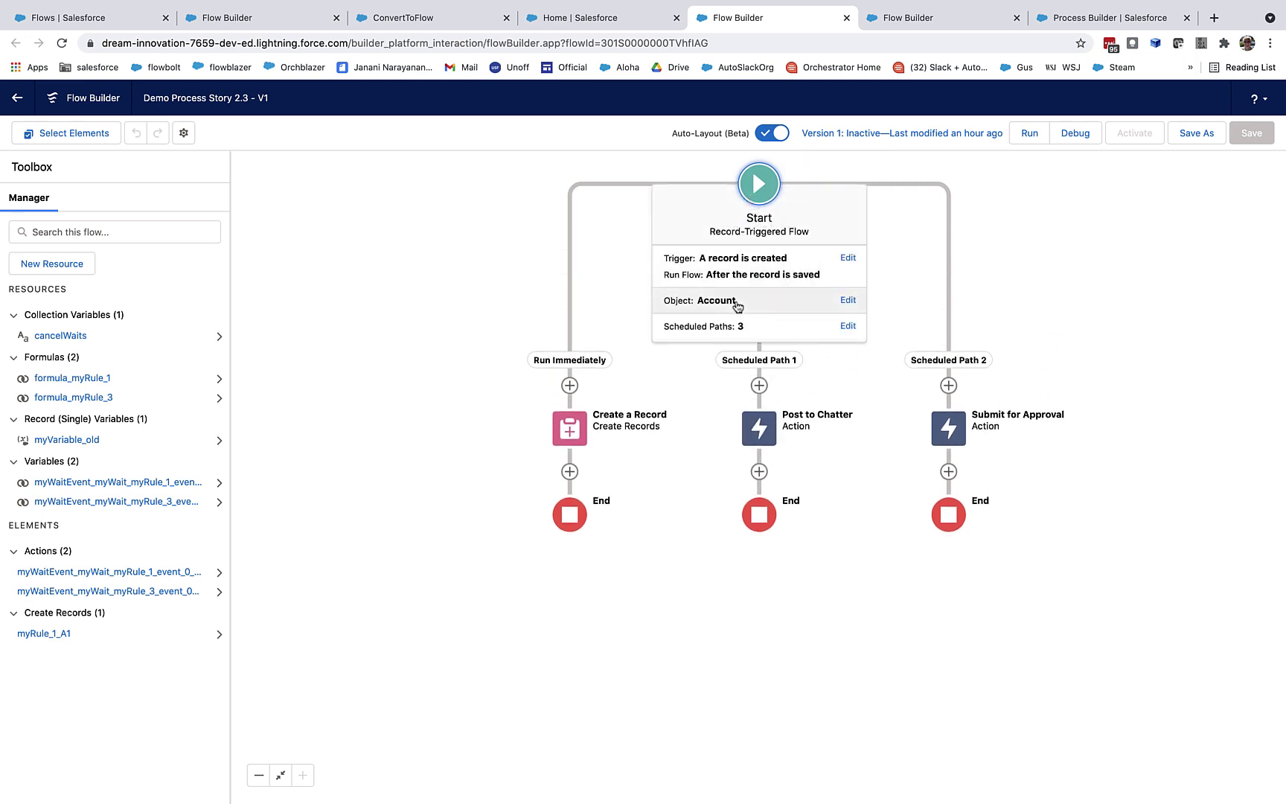
click(745, 328)
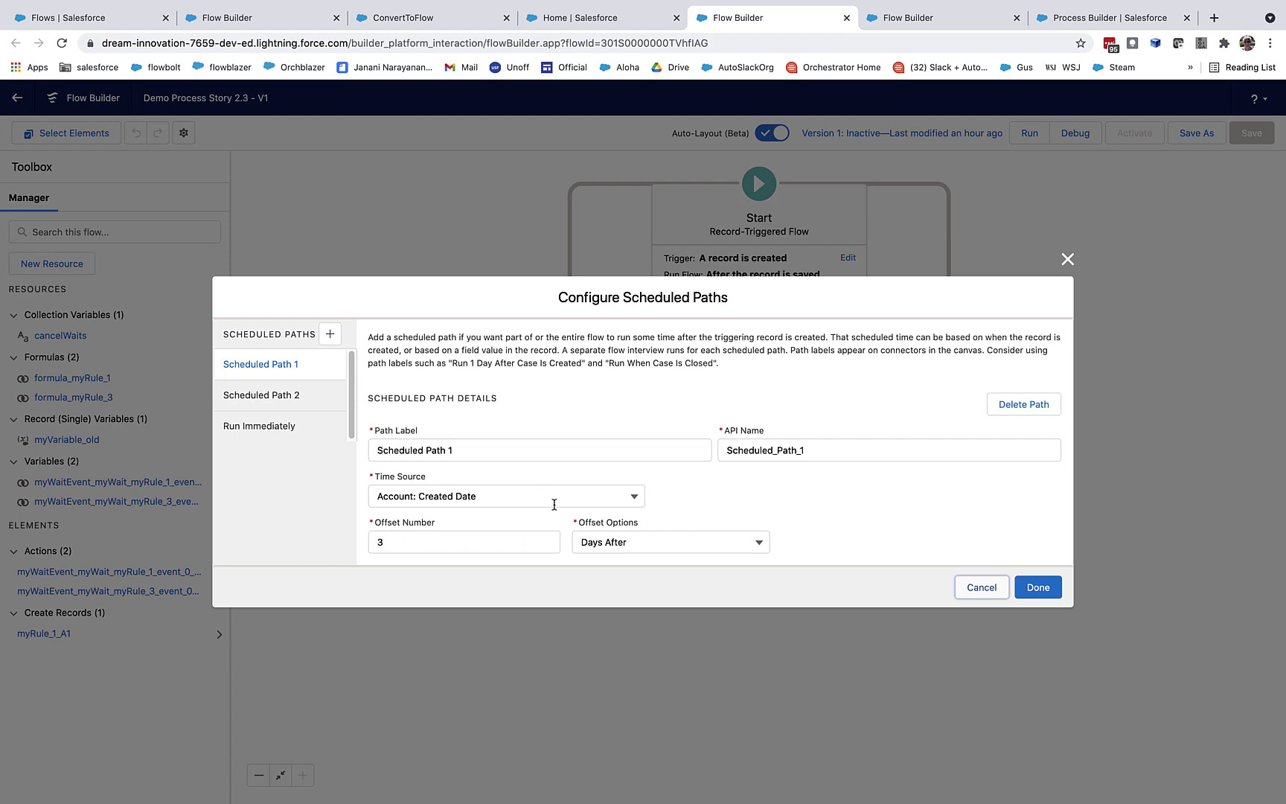
click(980, 588)
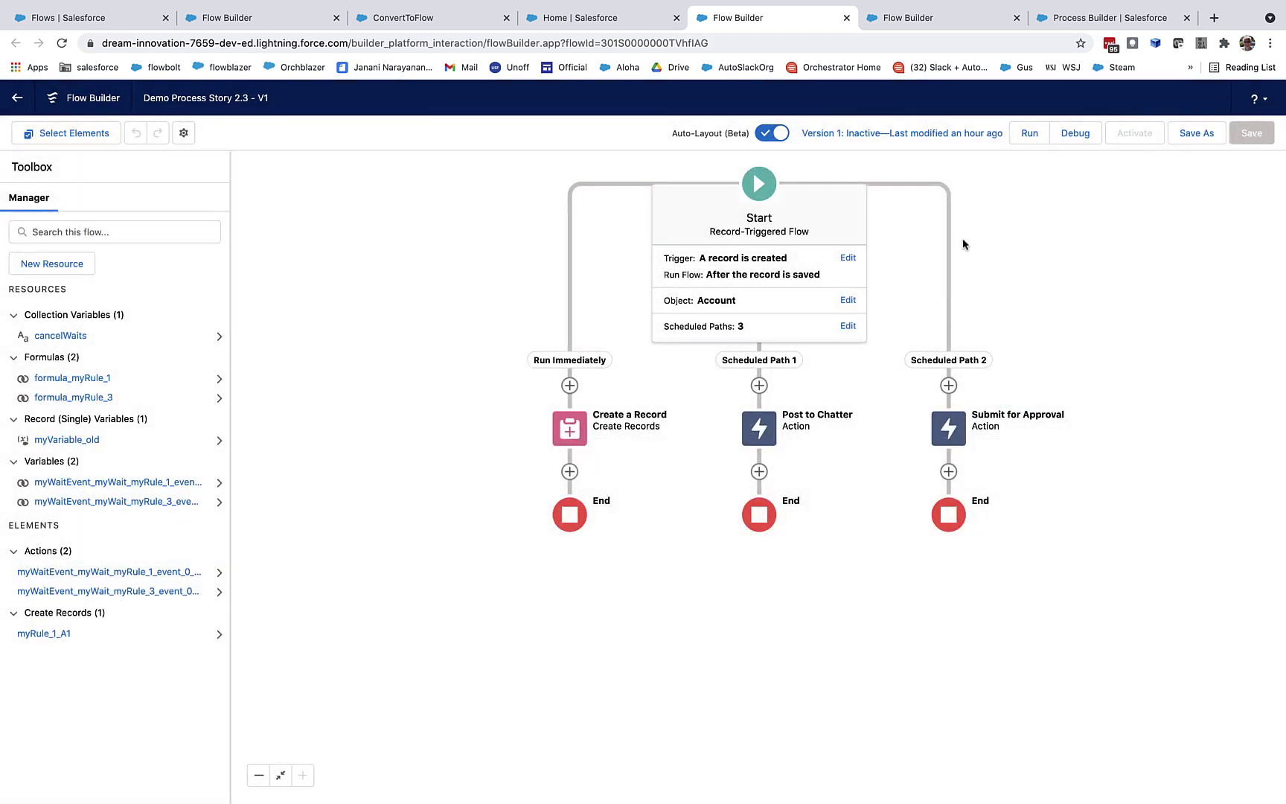
Return to the Process Builder tab showing the original Demo Process Story 2.3 diagram.
click(1048, 20)
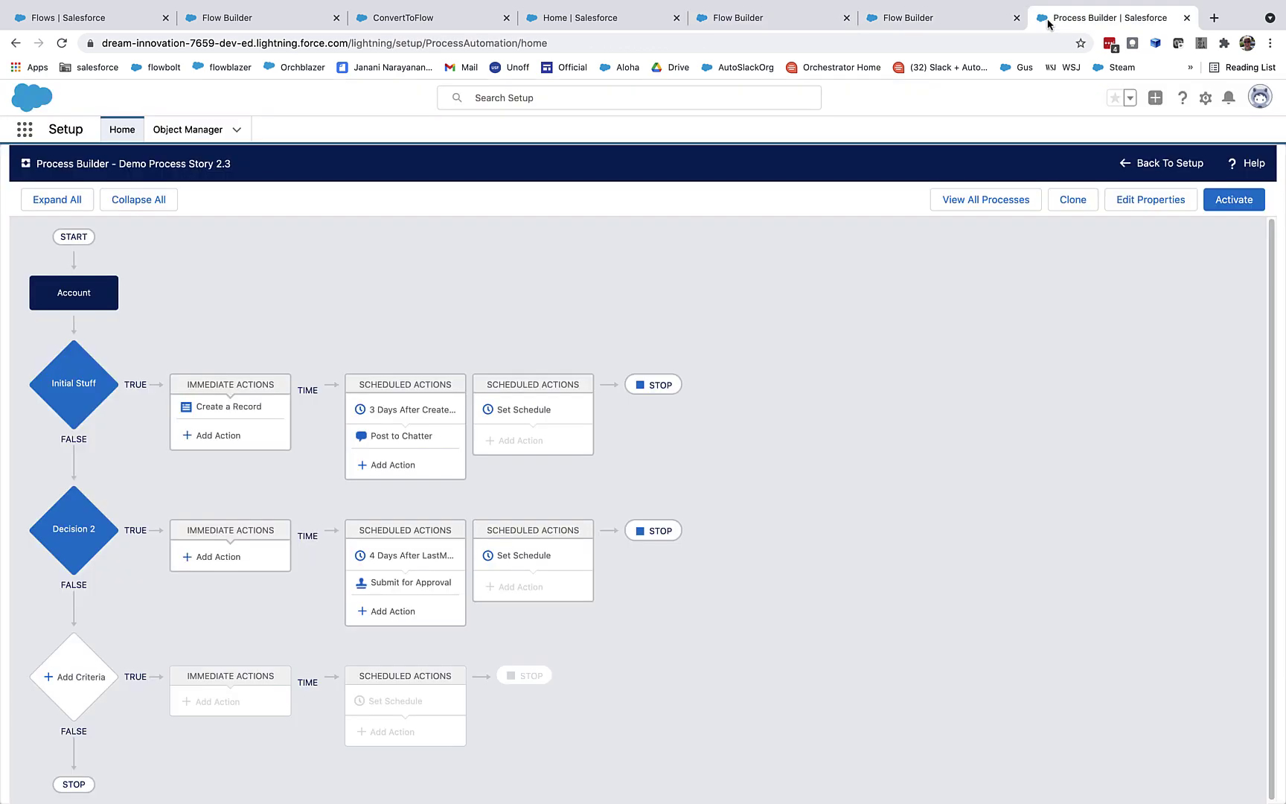